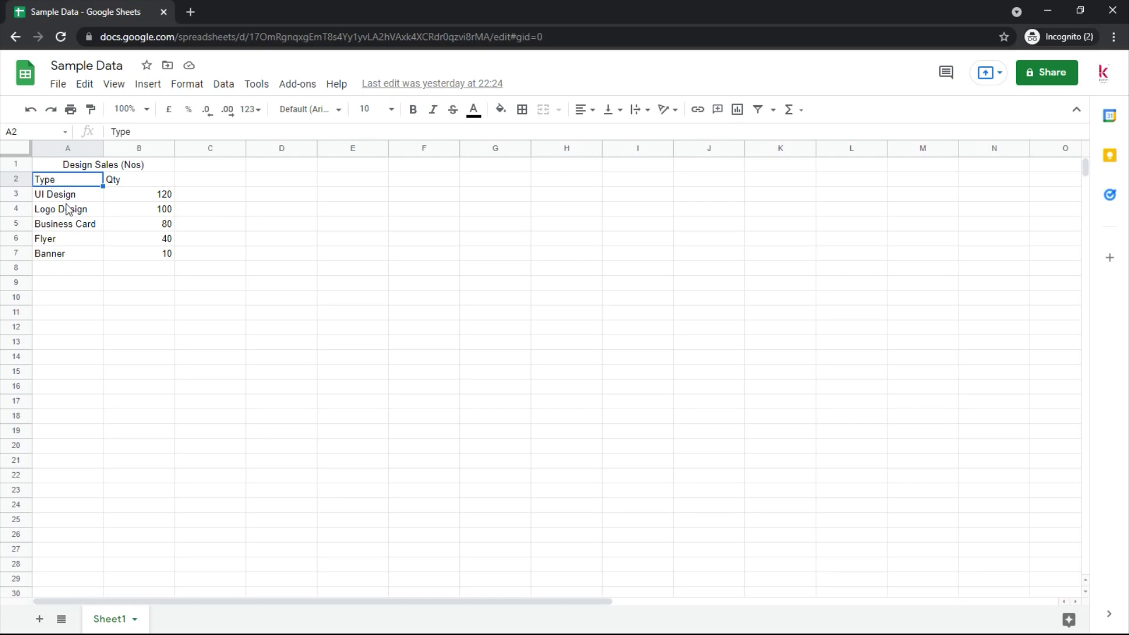
Step: Copy the Type and Qty table in cells A2:B7 of the sheet and switch to Illustrator
click(167, 183)
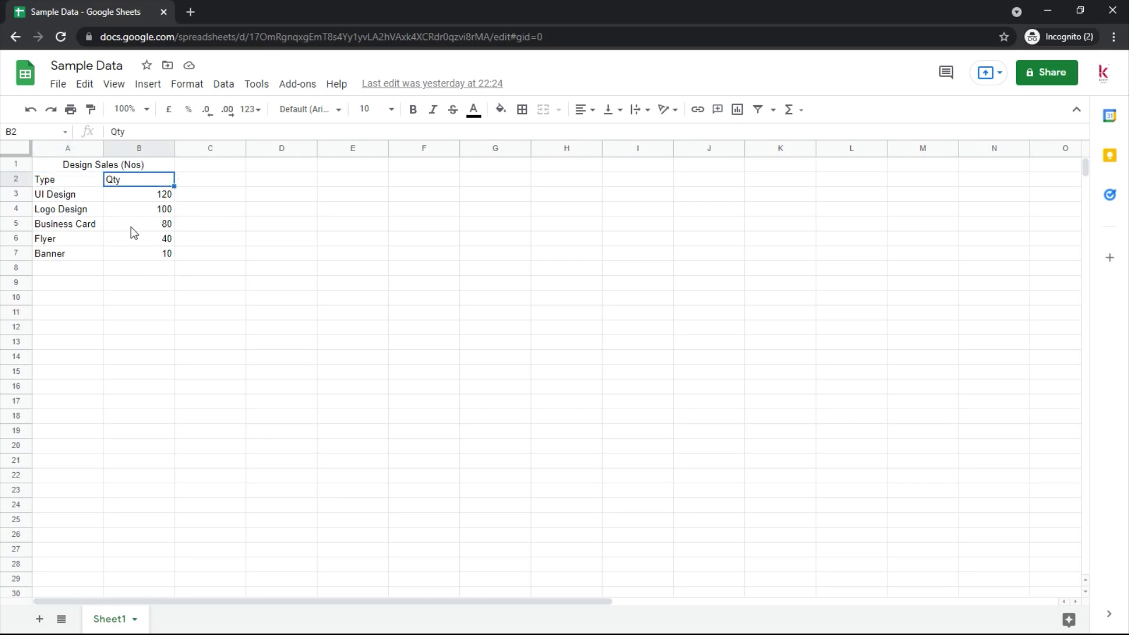
drag(66, 186, 154, 254)
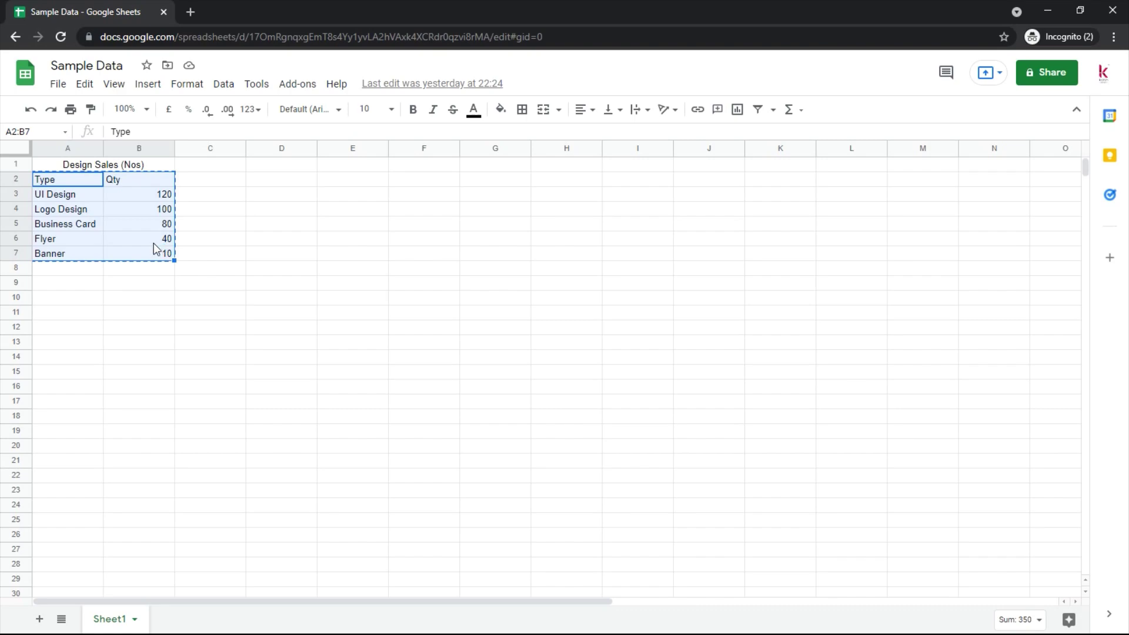
key(alt+Tab)
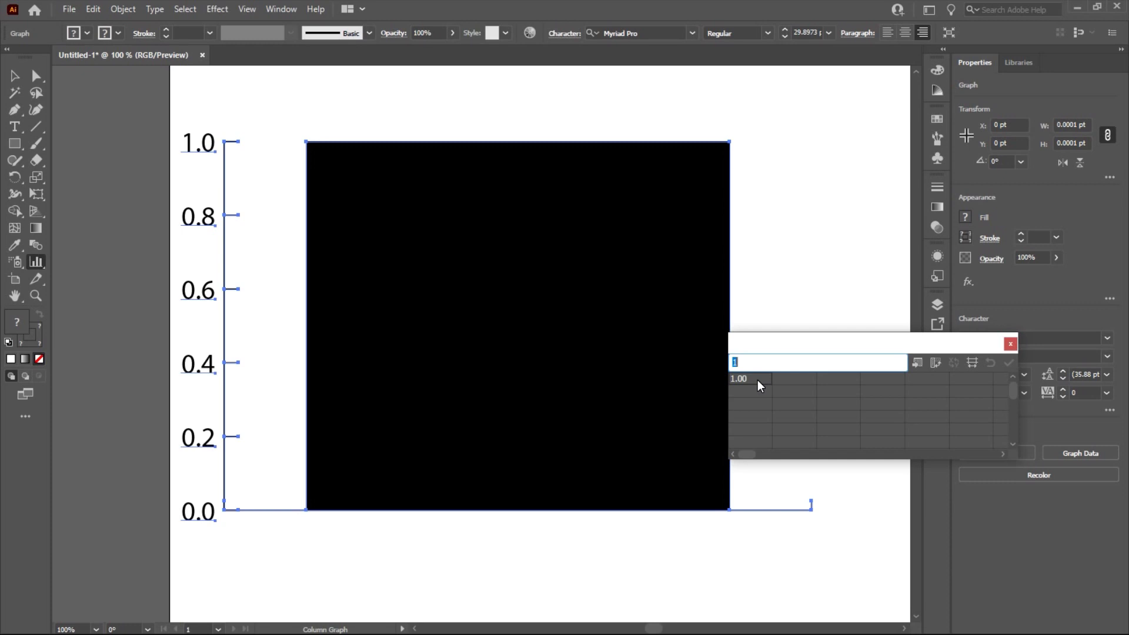
Step: Fill the column graph's data with the copied Type and Qty table, apply it and close the data window
text(Type	Qty UI Design	120.00 Logo De...	100.00 Business...	80.00 Flyer	40.00 Banner	10.00)
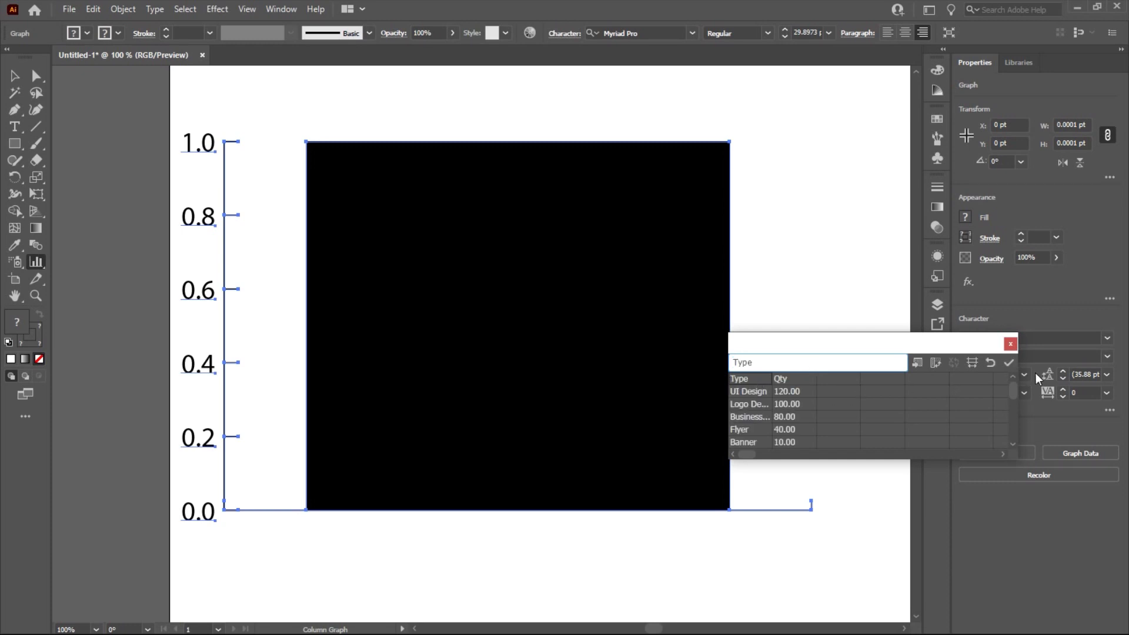
click(1007, 364)
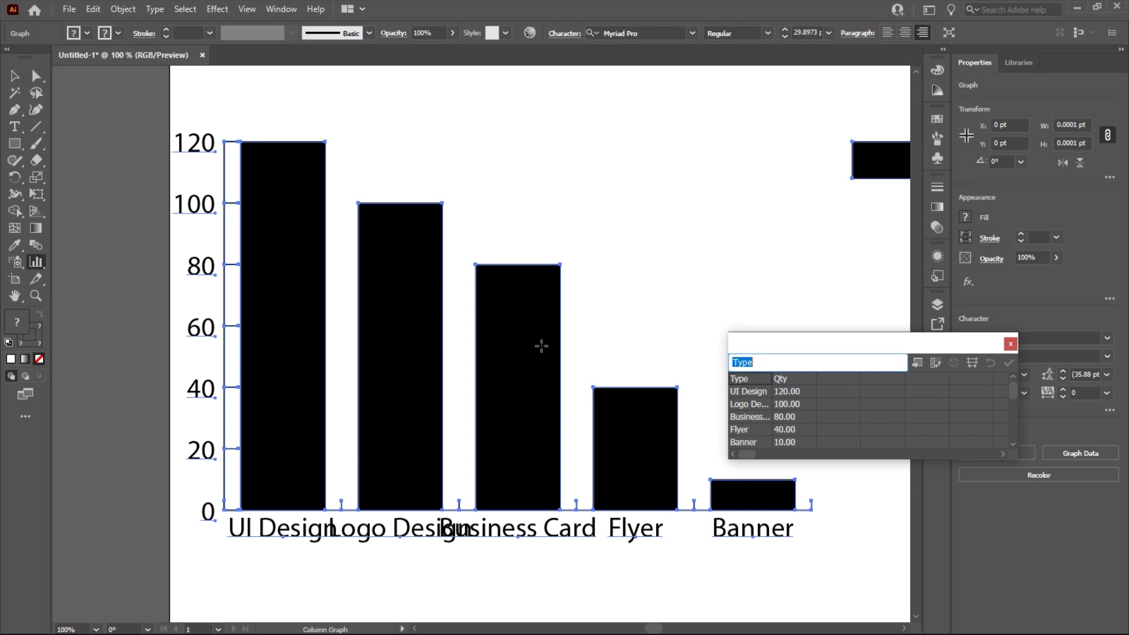
click(1011, 344)
key(ctrl+minus)
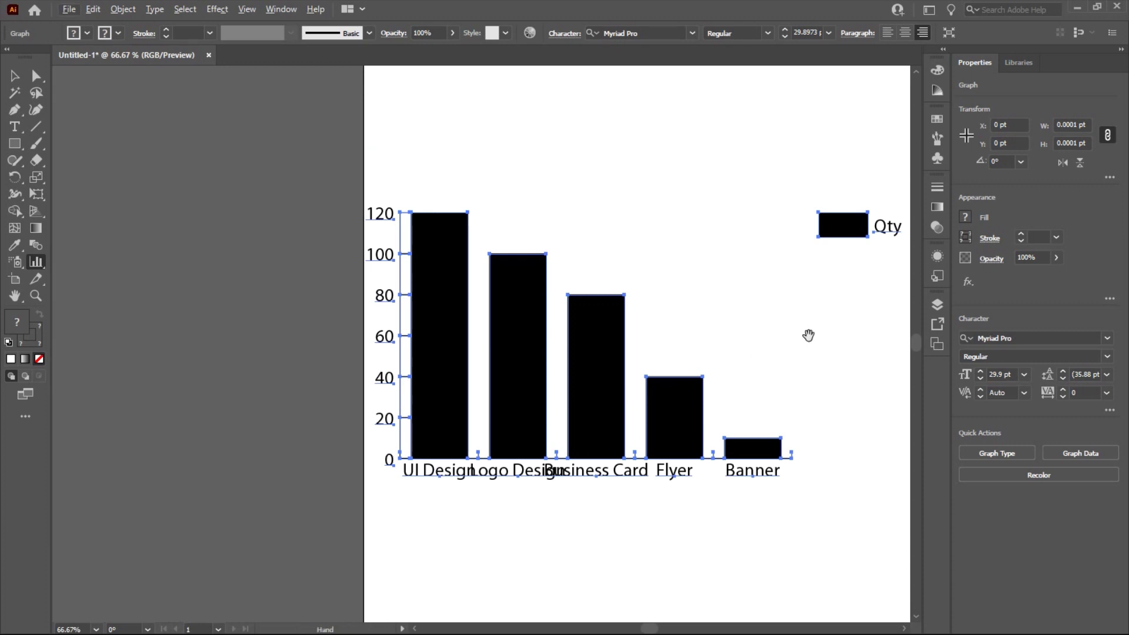
drag(810, 335, 664, 378)
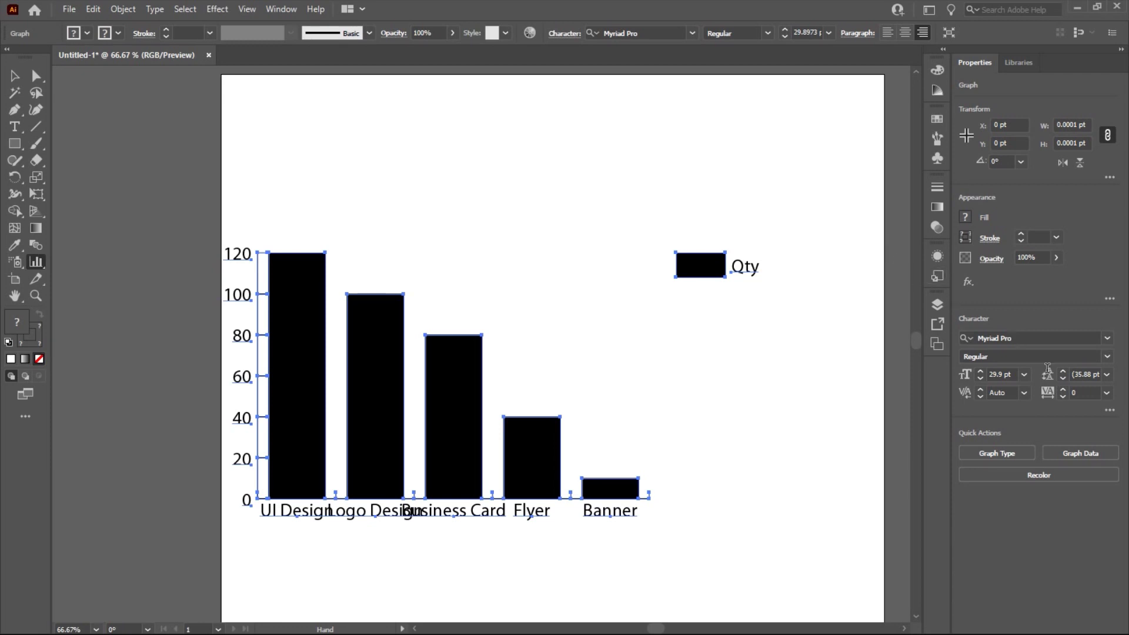
Step: View the graph's data table again through both of its access routes, closing it unchanged each time
click(1077, 456)
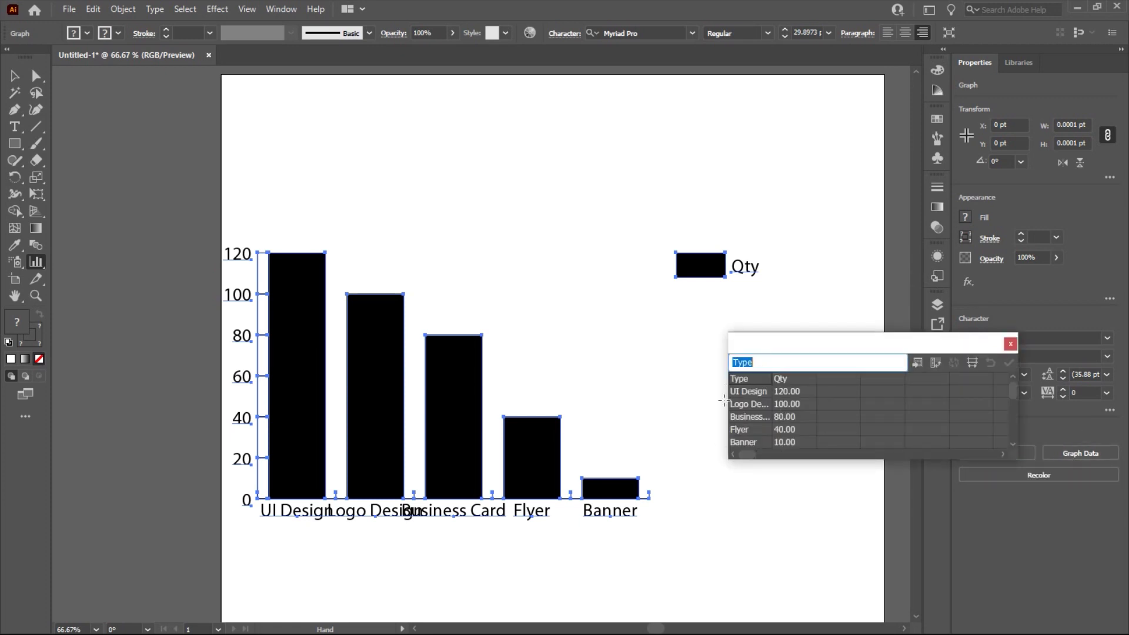
click(1011, 344)
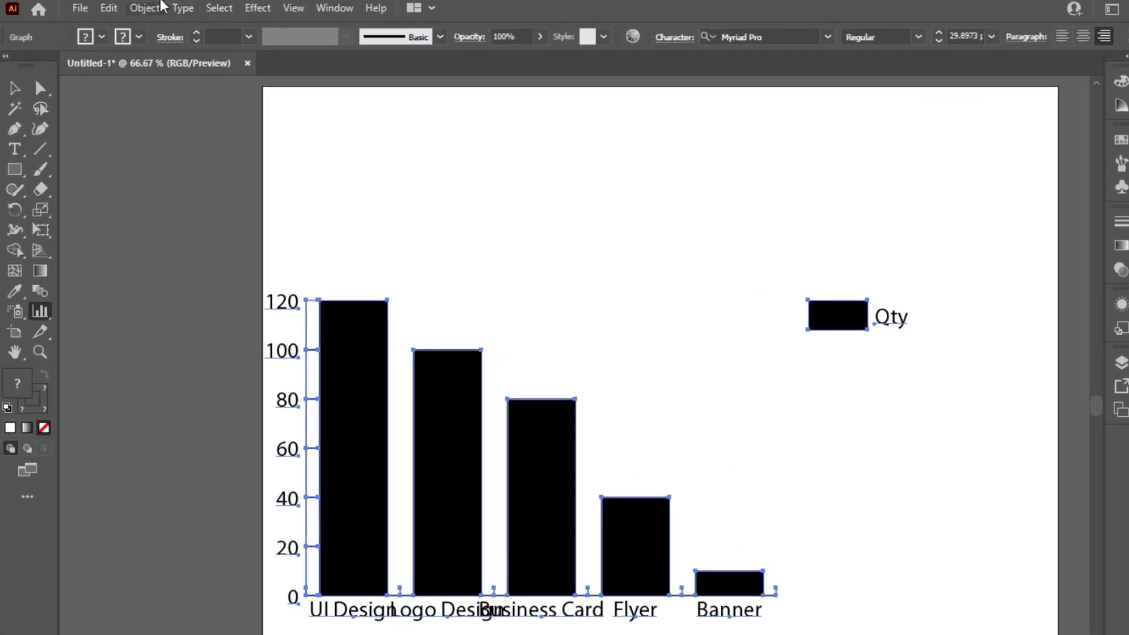
click(129, 8)
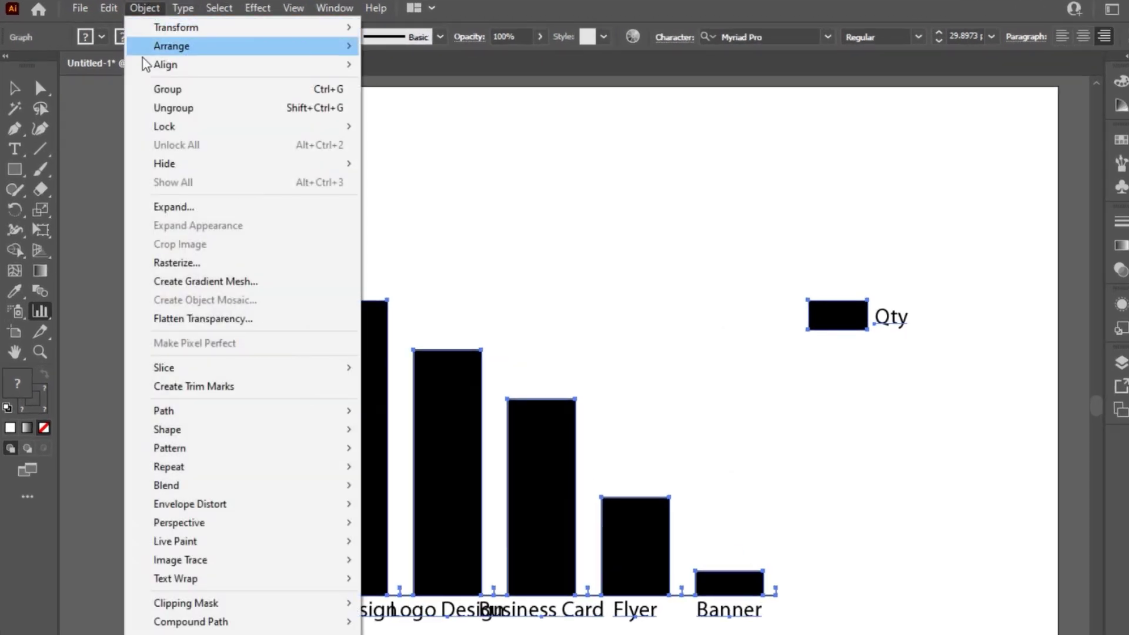
mouse_move(217, 634)
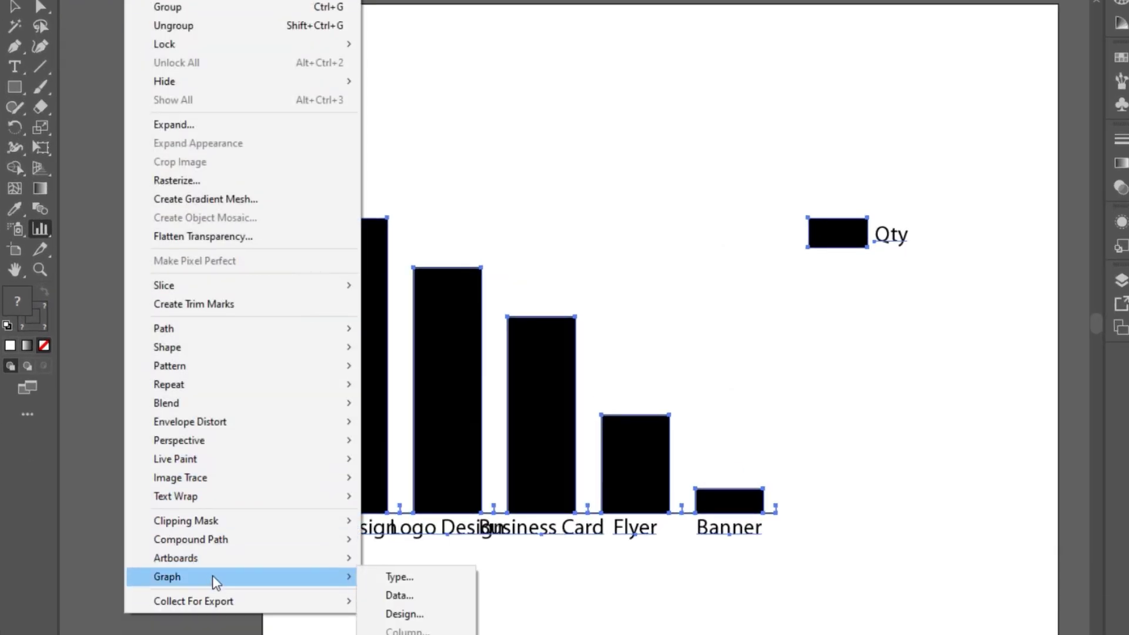
click(403, 596)
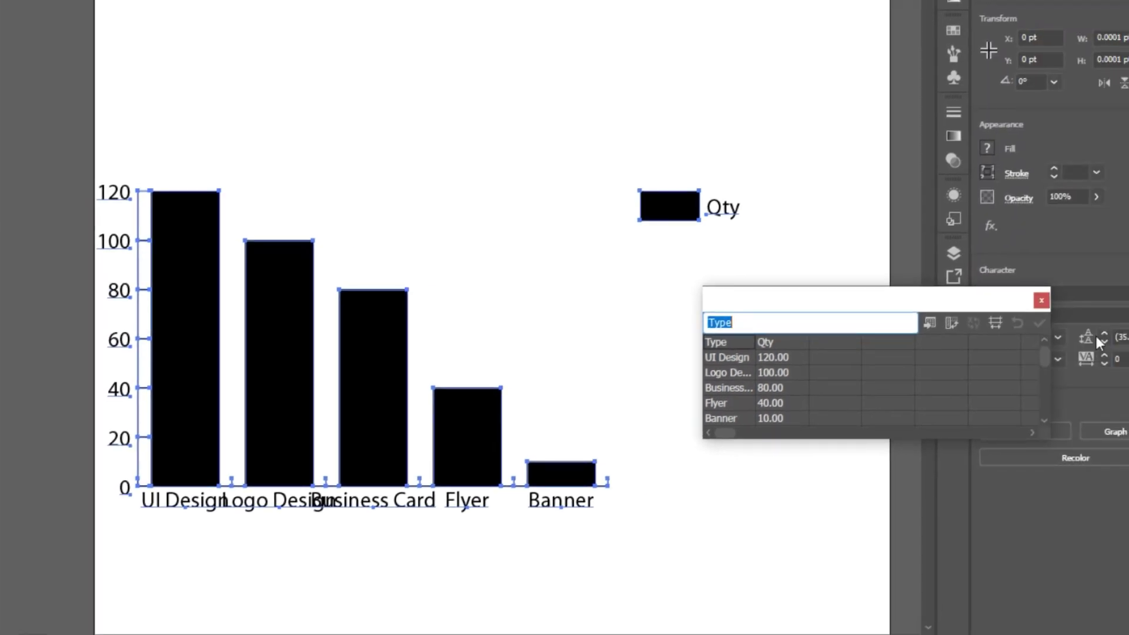
click(1042, 301)
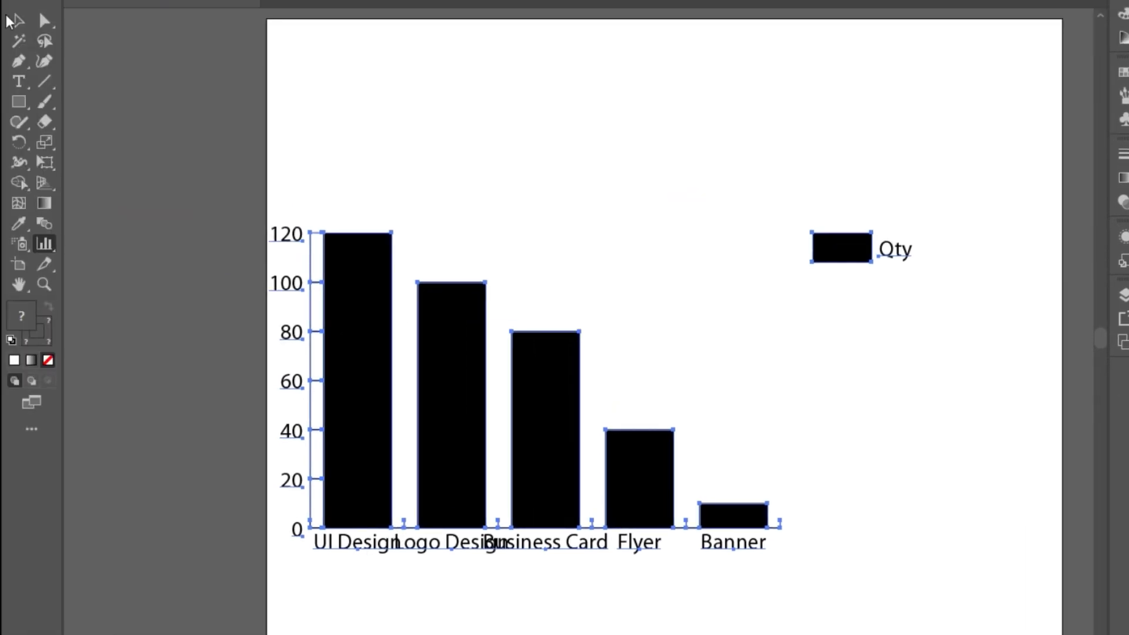
Step: Move the whole graph slightly right and up, away from the artboard's left edge
click(14, 20)
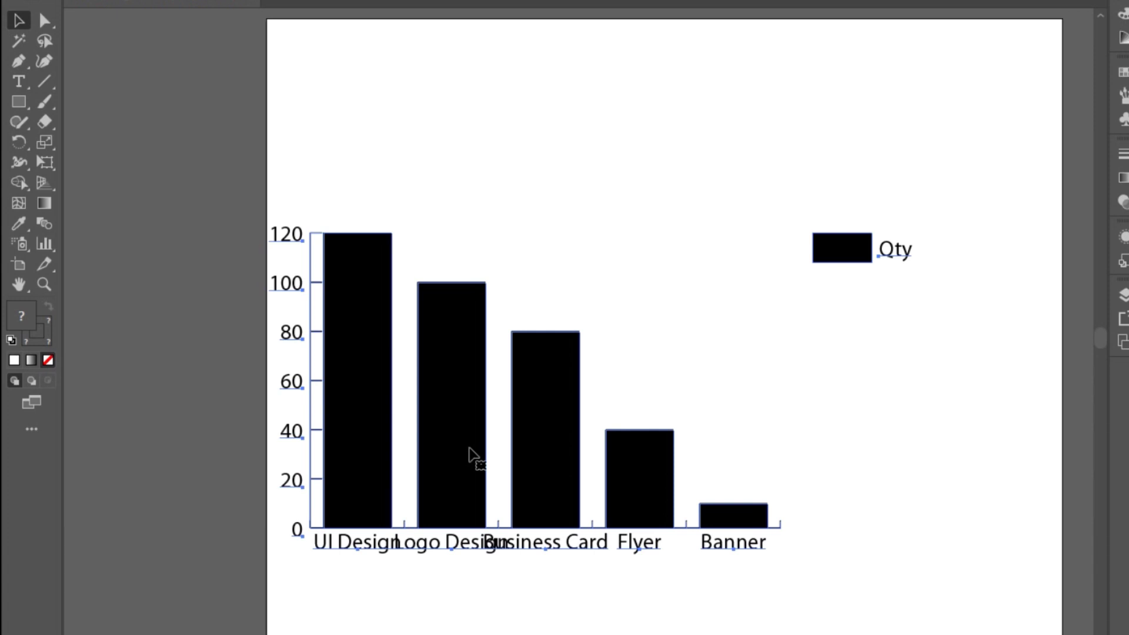
drag(467, 447, 532, 429)
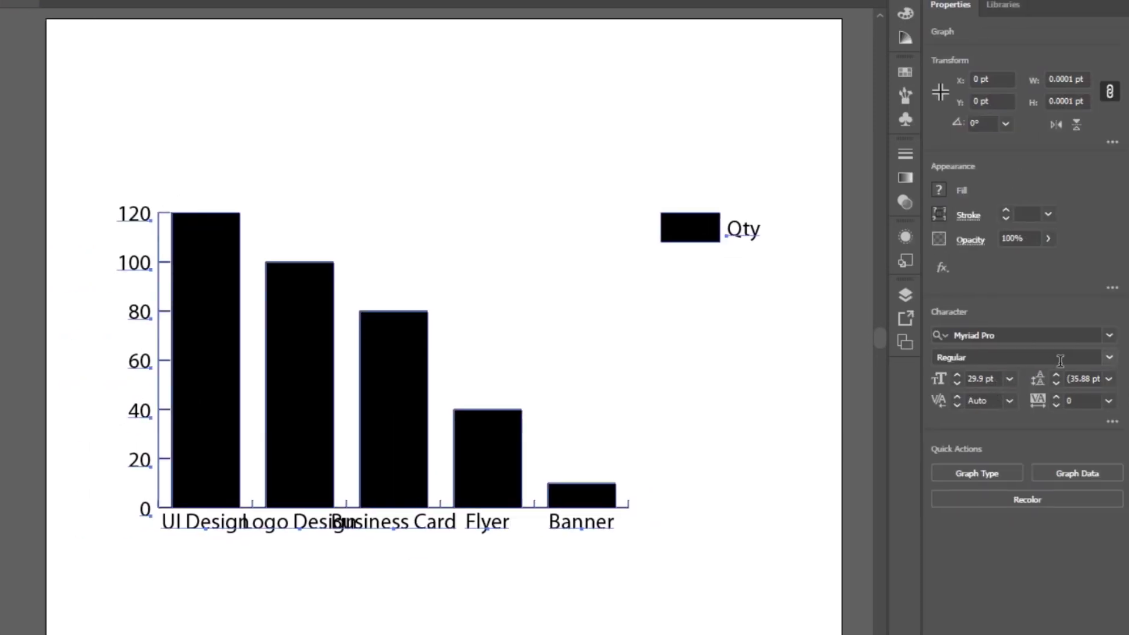
Step: Set the graph's text to Oswald Regular at 20 pt
click(1035, 336)
text(oswal)
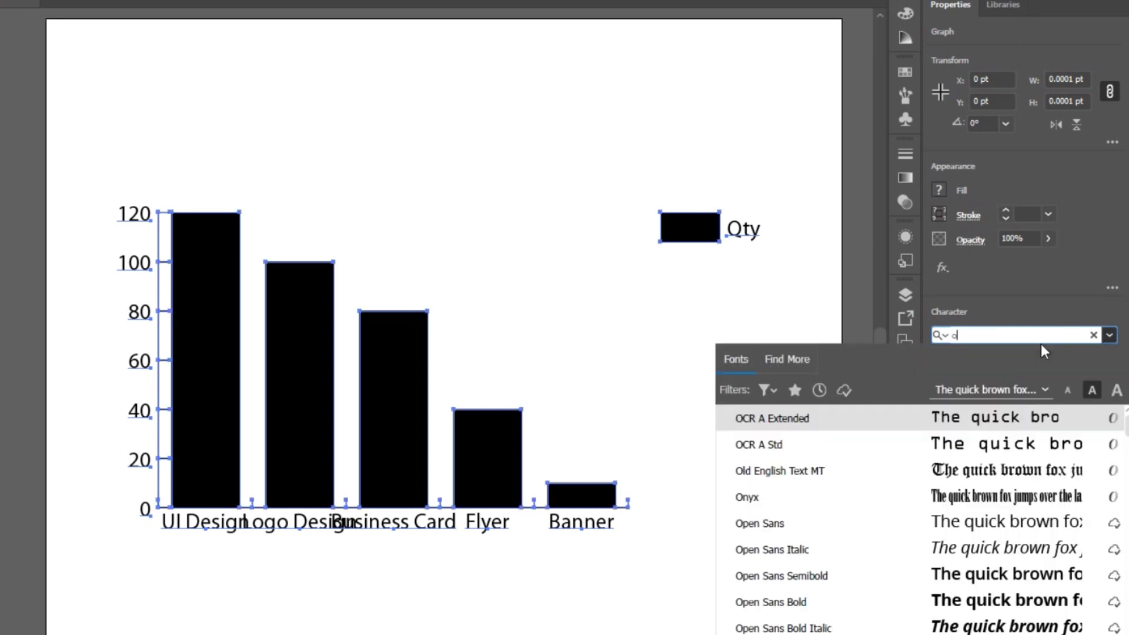
text(d)
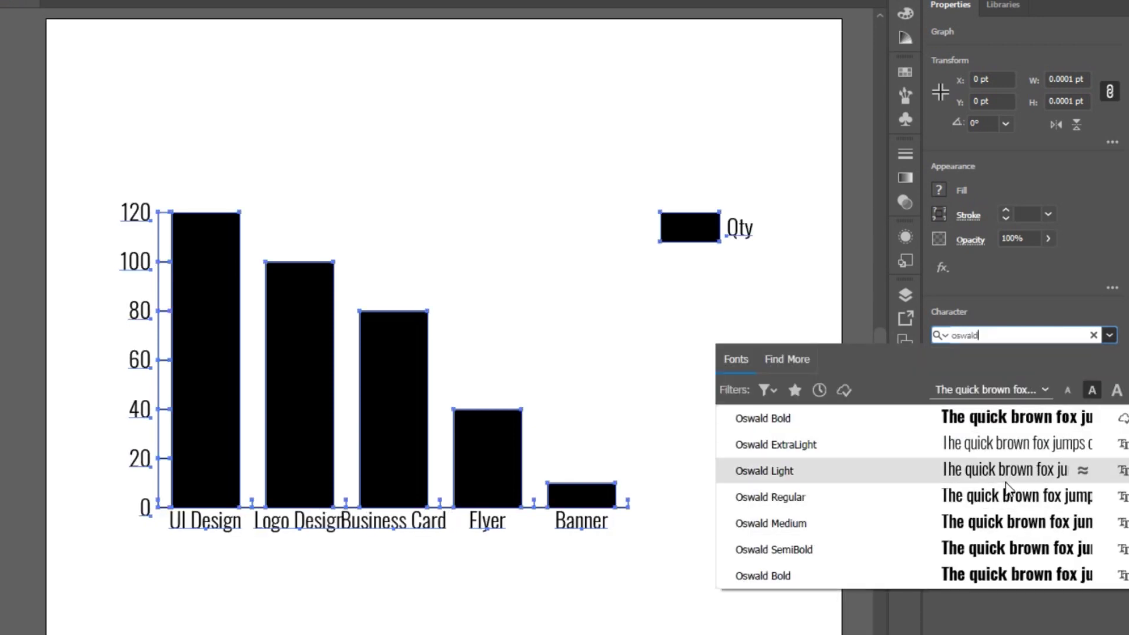
click(998, 505)
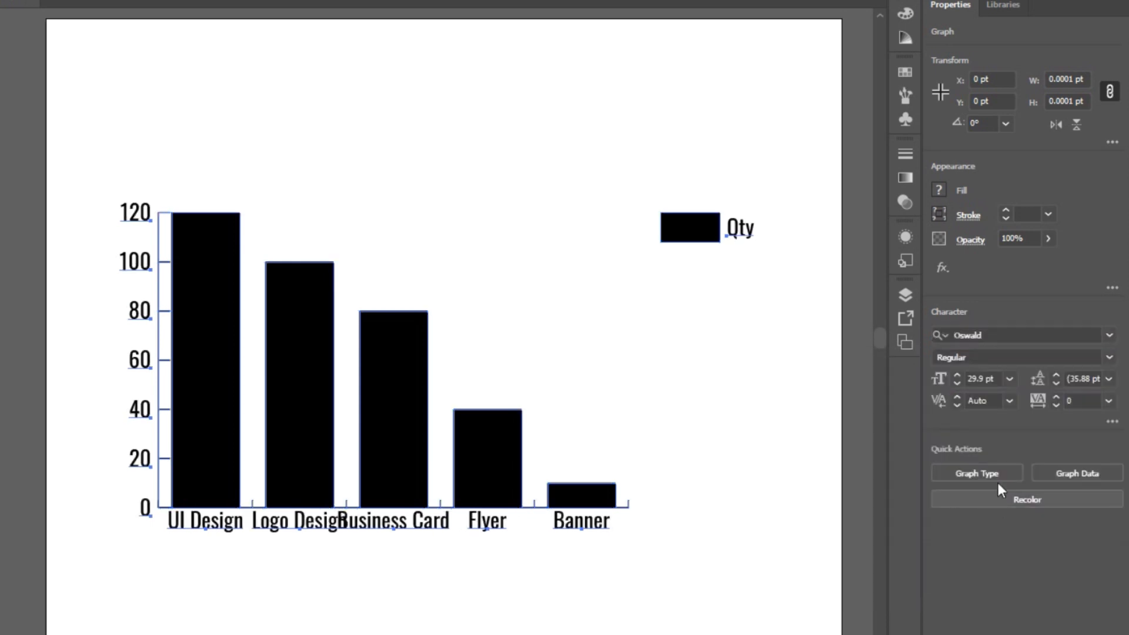
double_click(980, 379)
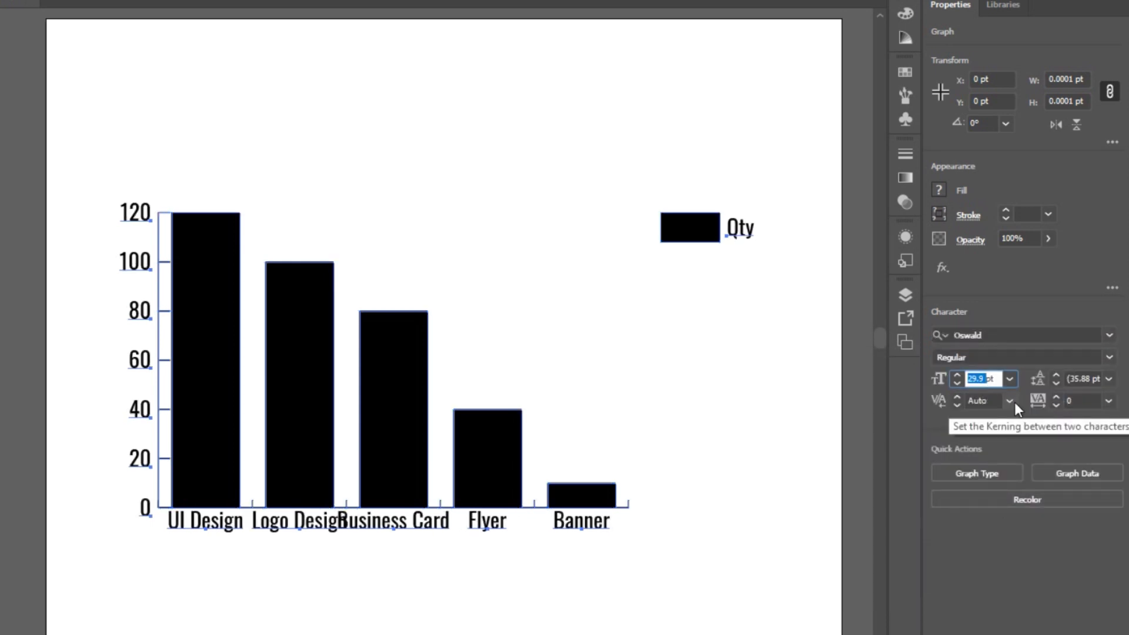
text(20)
key(Return)
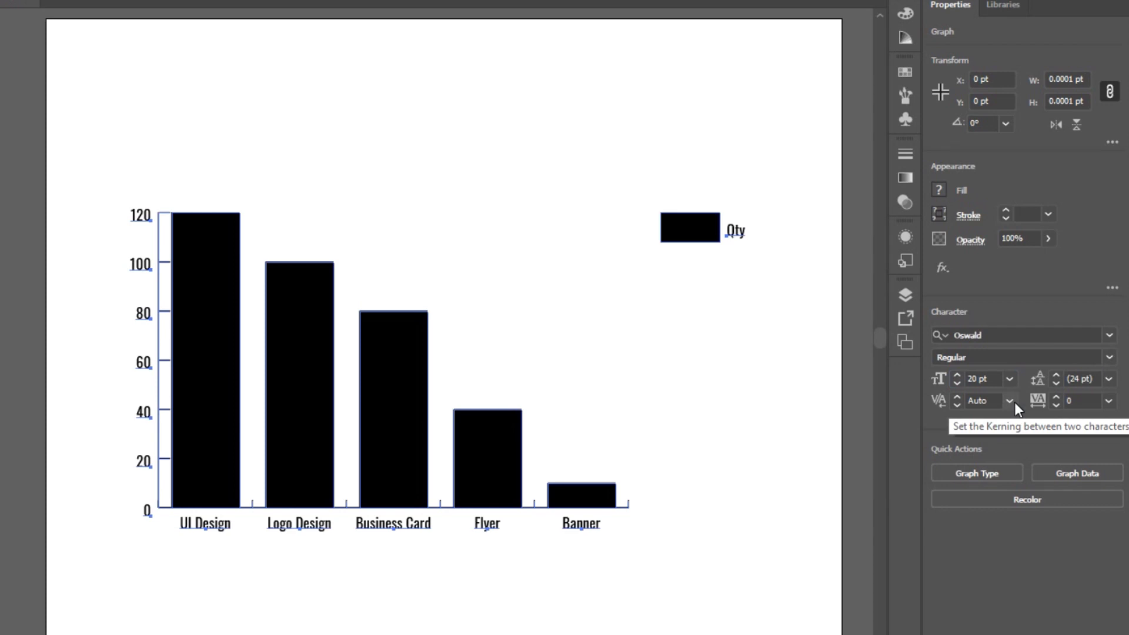
Step: Move the whole graph a little lower and slightly right on the artboard, and deselect it
click(612, 326)
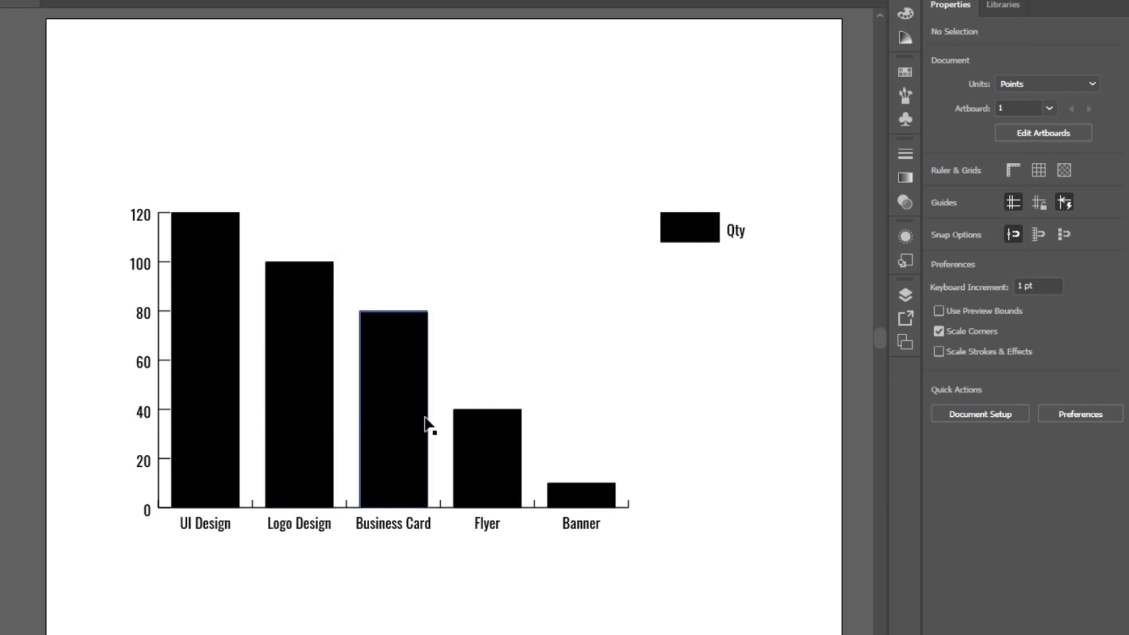
drag(409, 421, 318, 435)
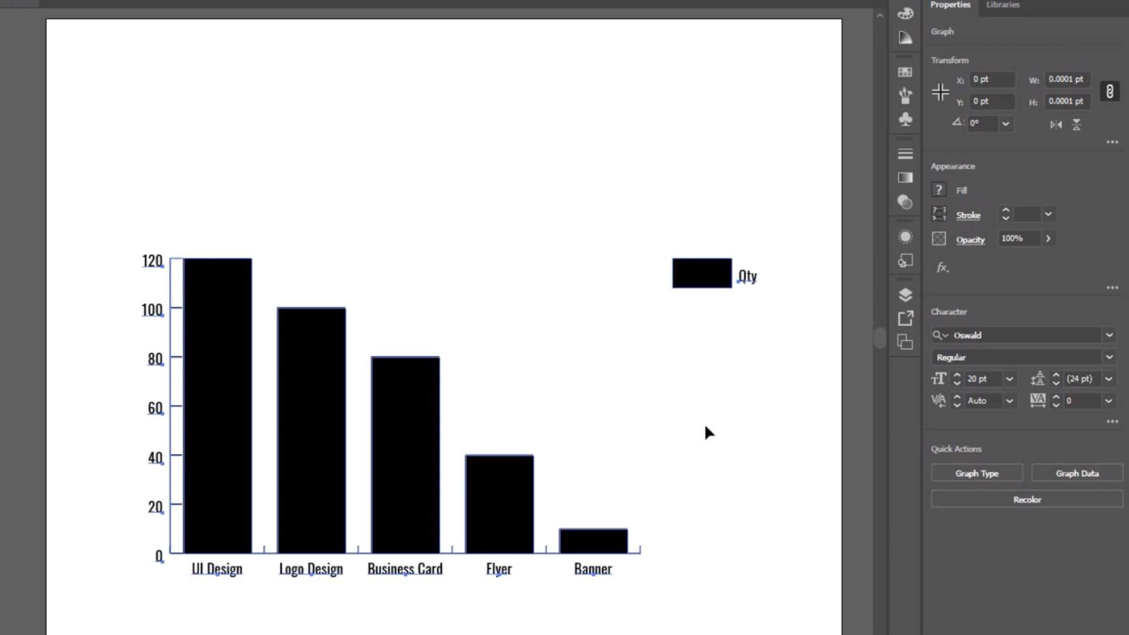
click(556, 270)
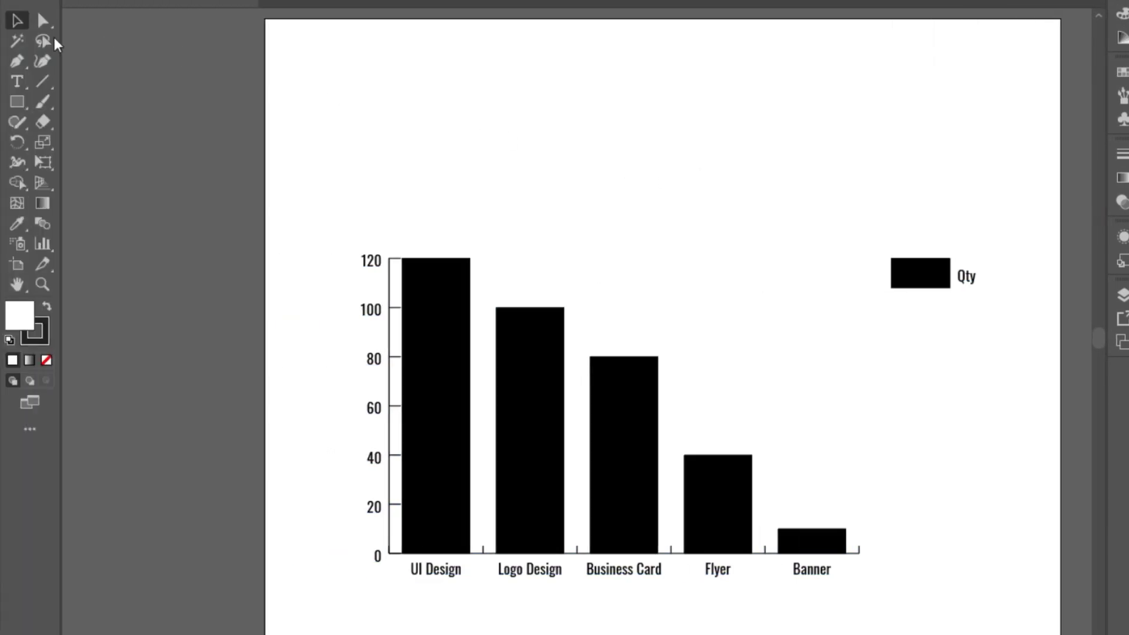
Step: Directly select only the UI Design bar and fill it with the red swatch C=0 M=90 Y=85 K=0
click(43, 19)
click(436, 314)
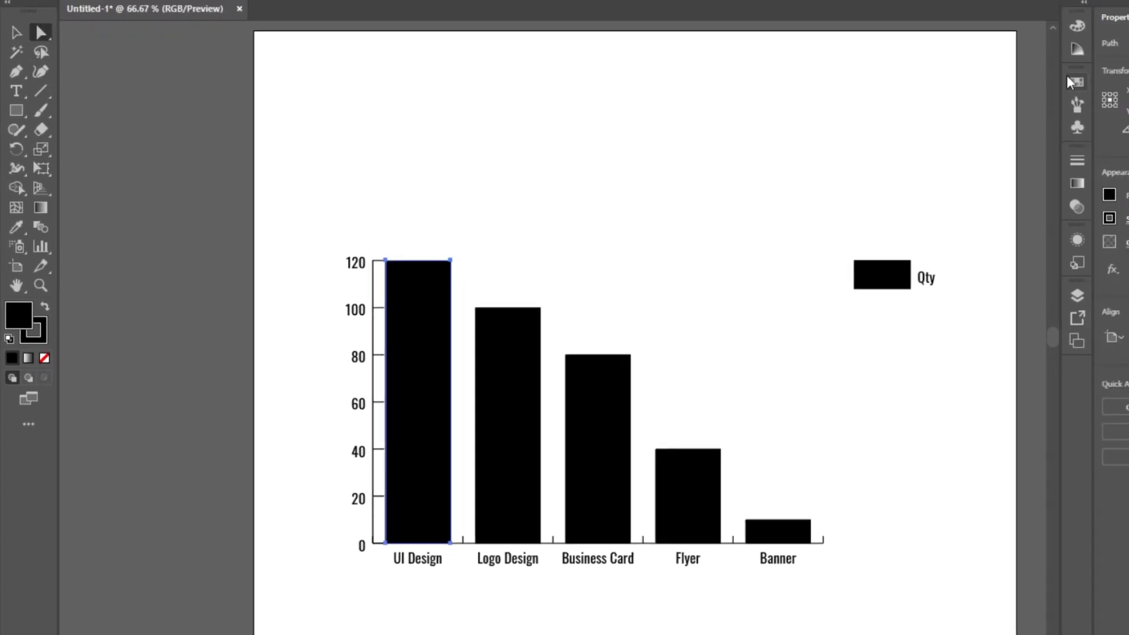
click(1069, 80)
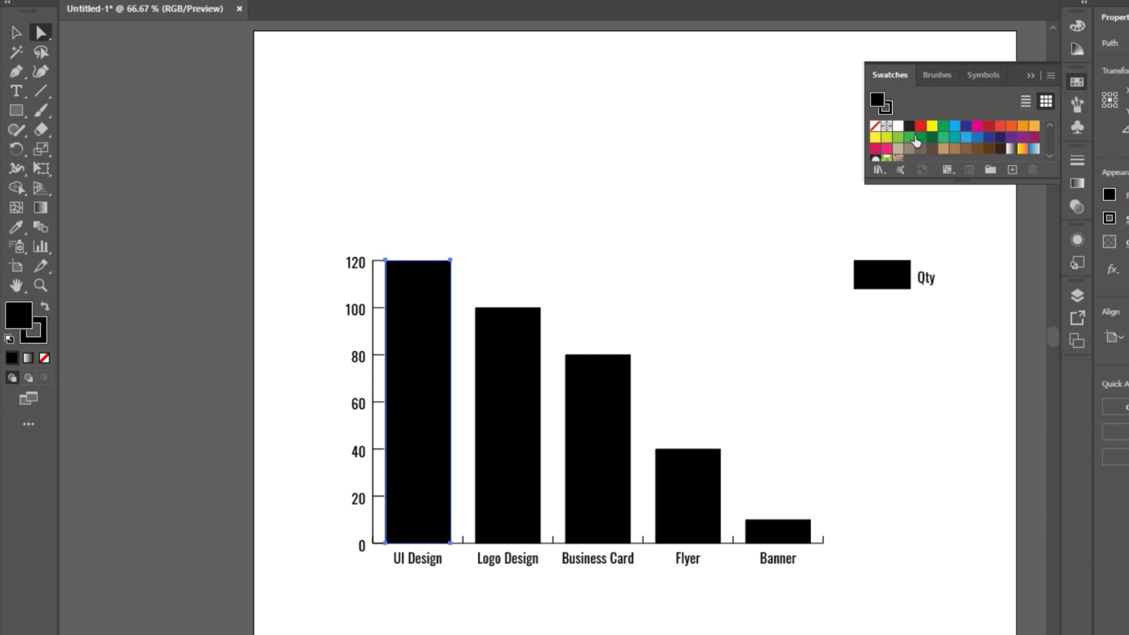
click(1001, 126)
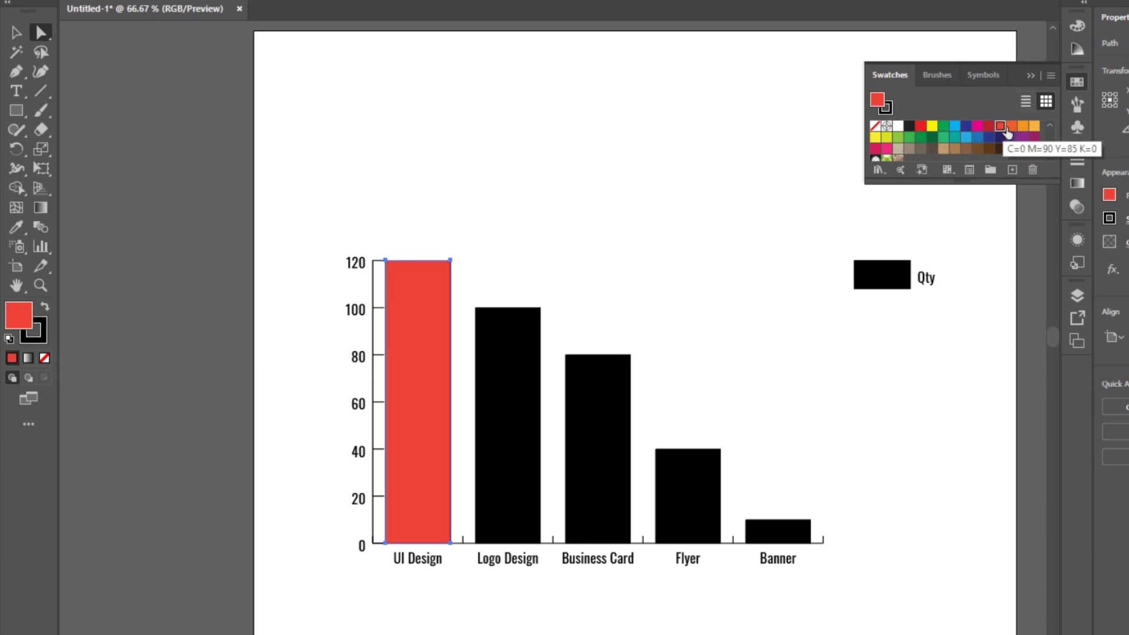
Step: Fill the Logo Design bar with an orange swatch and the Business Card bar with a yellow swatch
click(524, 398)
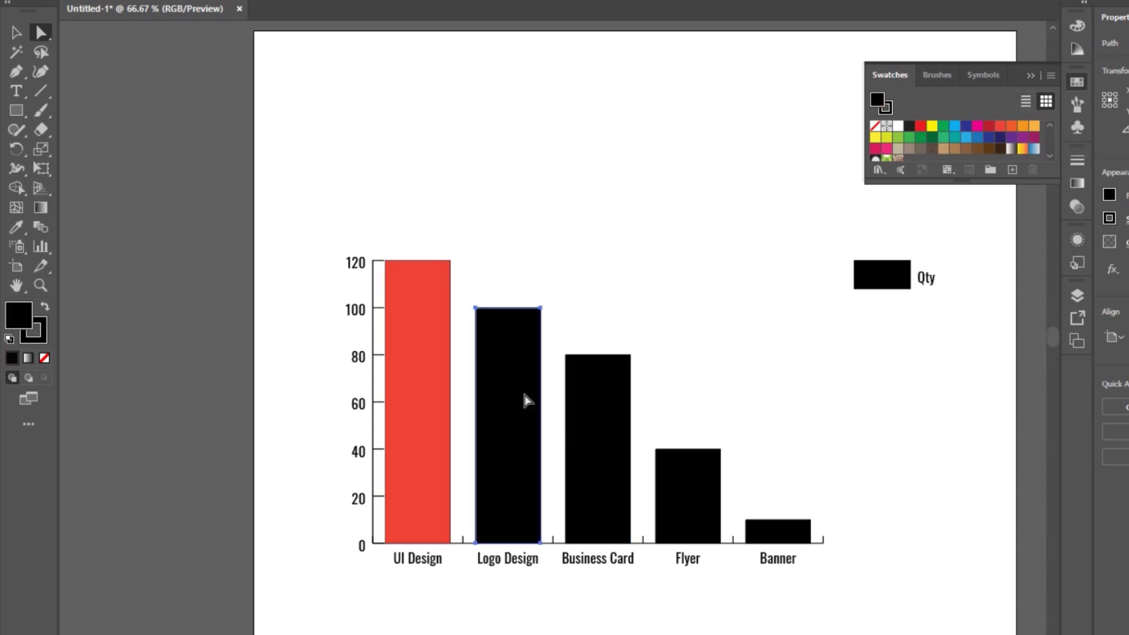
click(1024, 127)
click(606, 418)
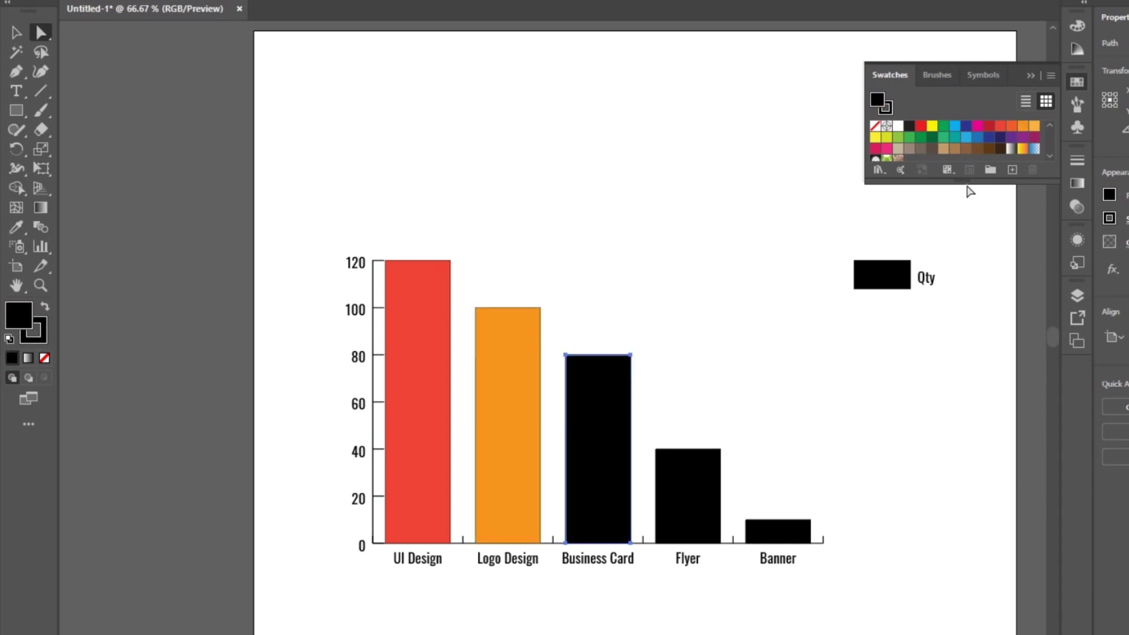
click(886, 142)
Step: Fill the Flyer bar with a green swatch and the Banner bar with a teal swatch, and close the swatches
click(698, 475)
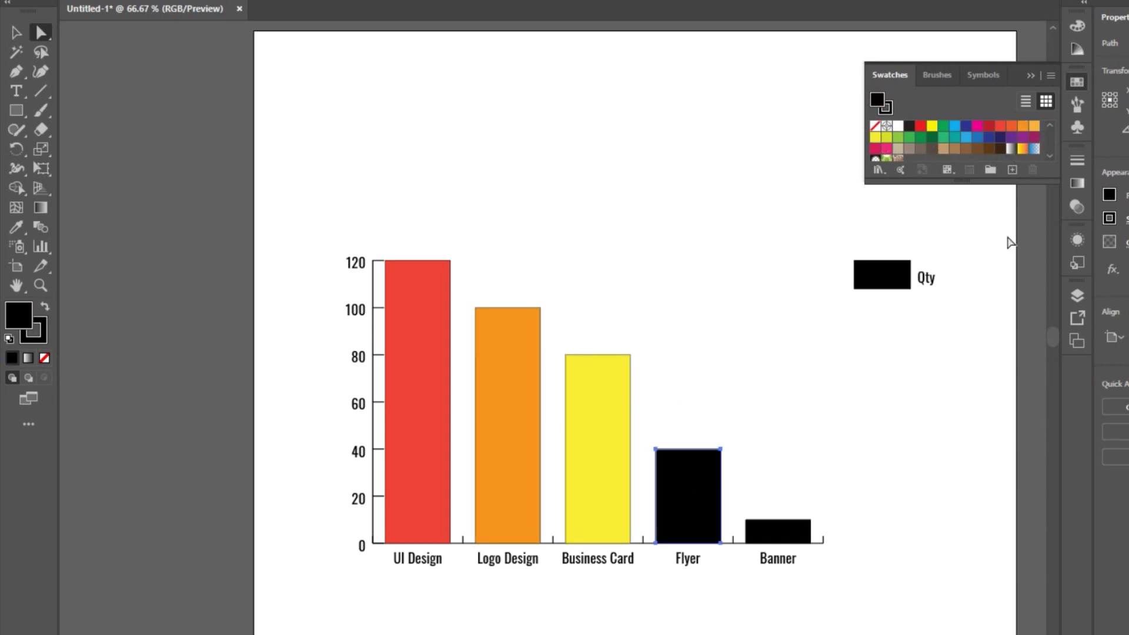
click(943, 137)
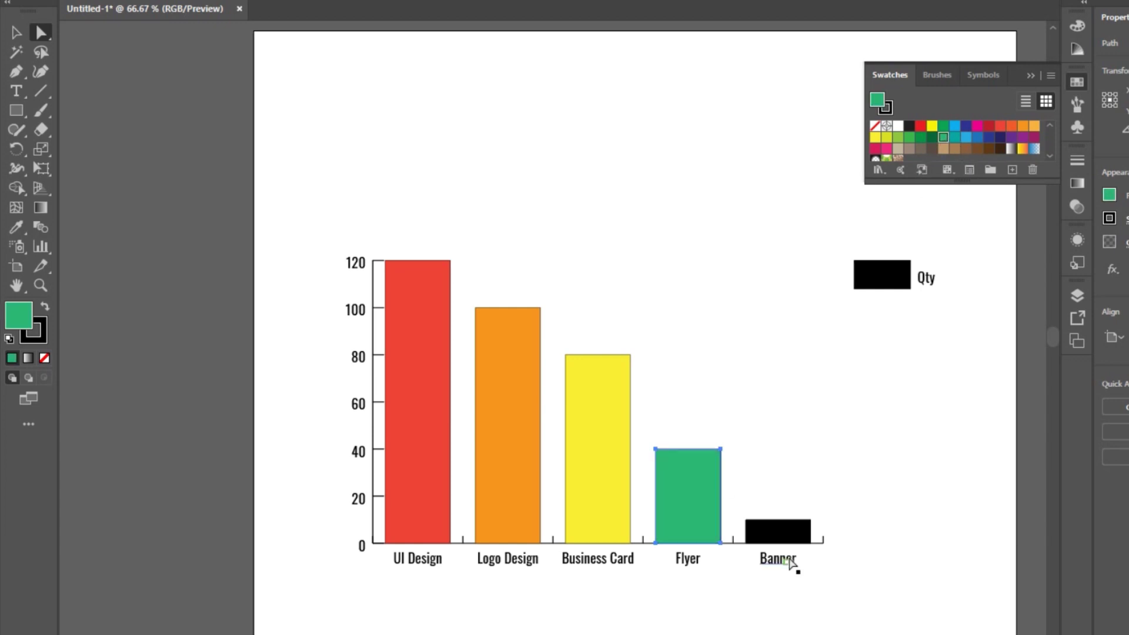
click(794, 531)
click(954, 137)
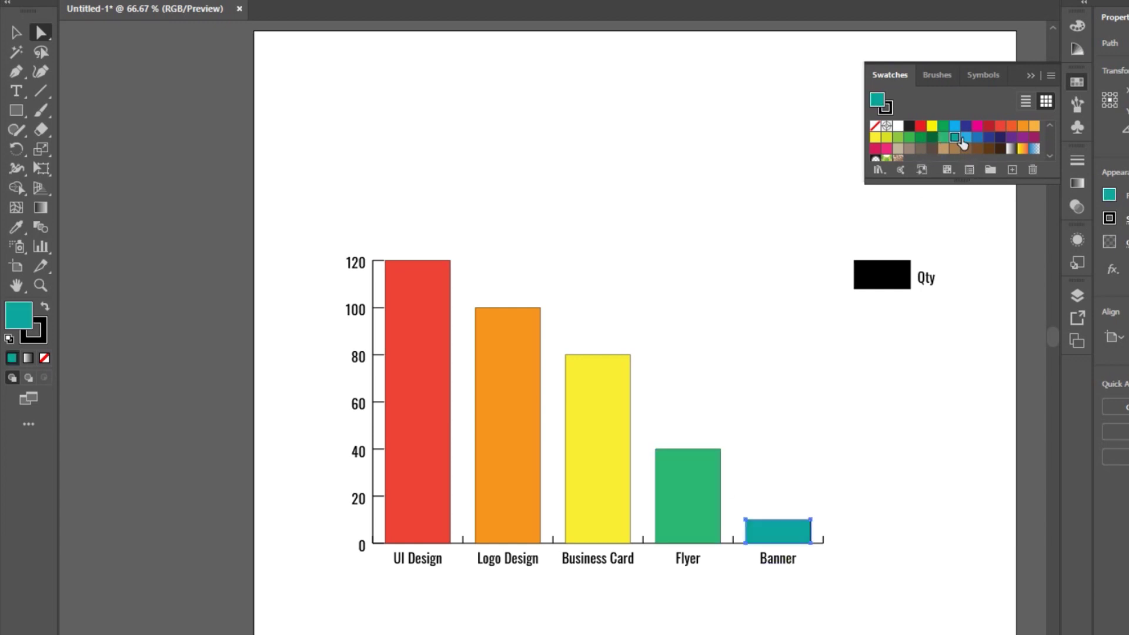
click(1030, 76)
key(v)
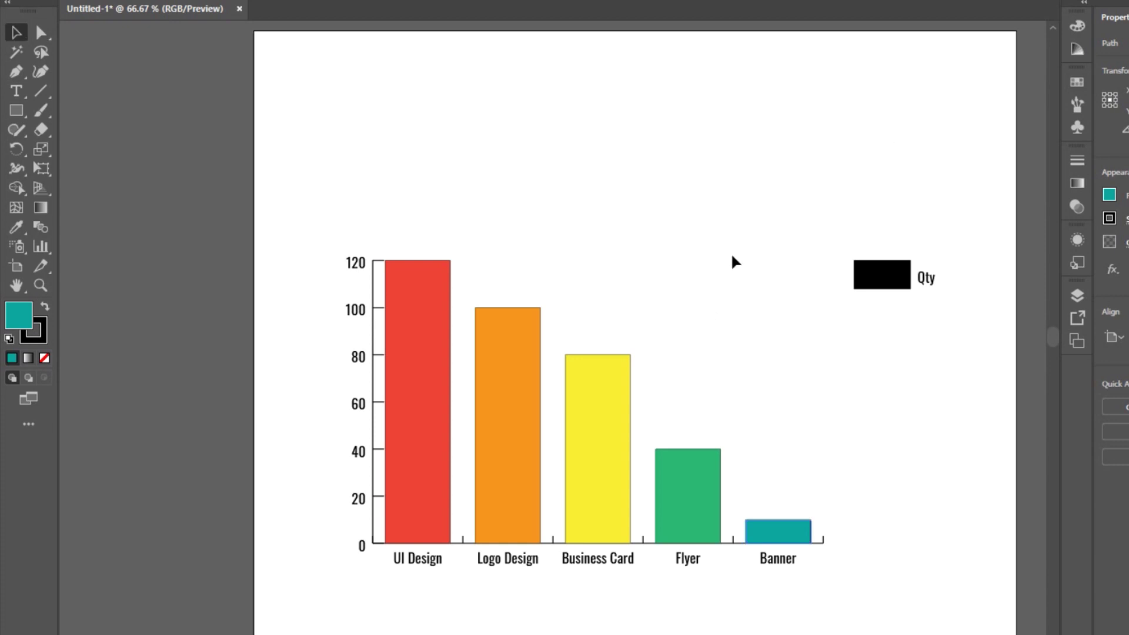
Step: Select the whole graph and move it slightly up and left on the artboard
click(731, 253)
mouse_move(580, 428)
mouse_down()
mouse_move(509, 445)
mouse_move(576, 429)
mouse_up()
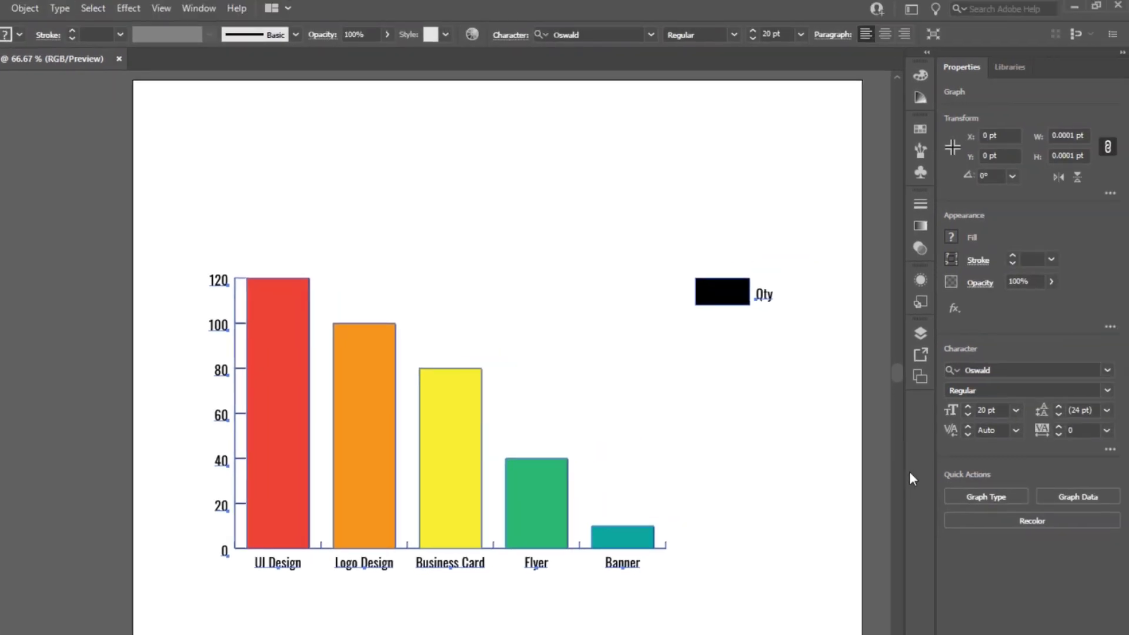
Step: Open the graph's type options to view them, and cancel without changes
click(981, 499)
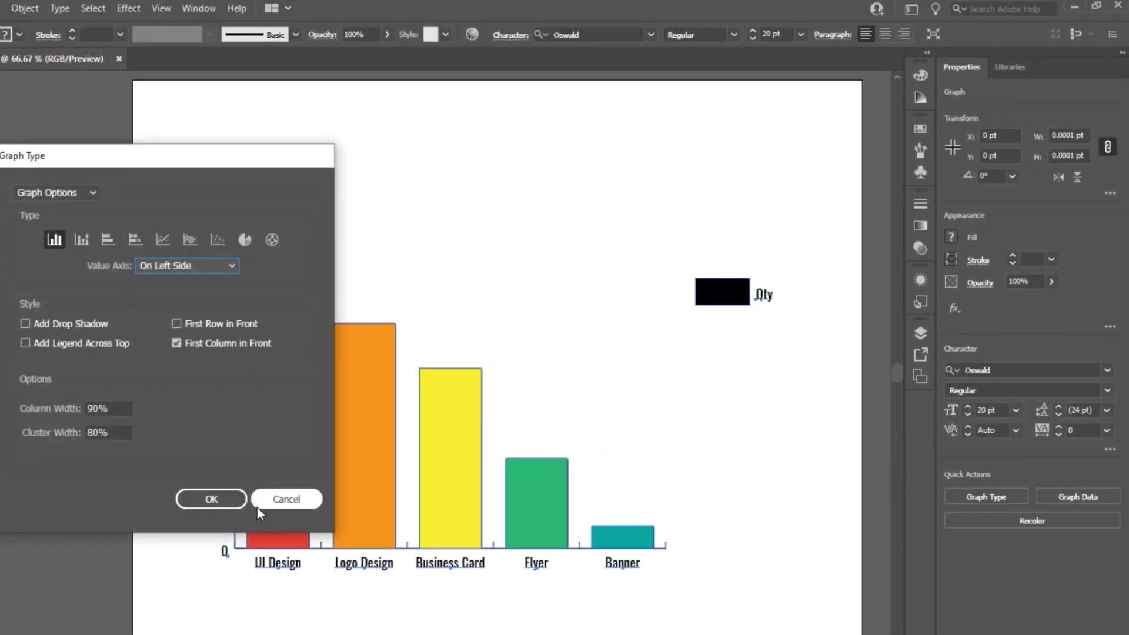
click(285, 499)
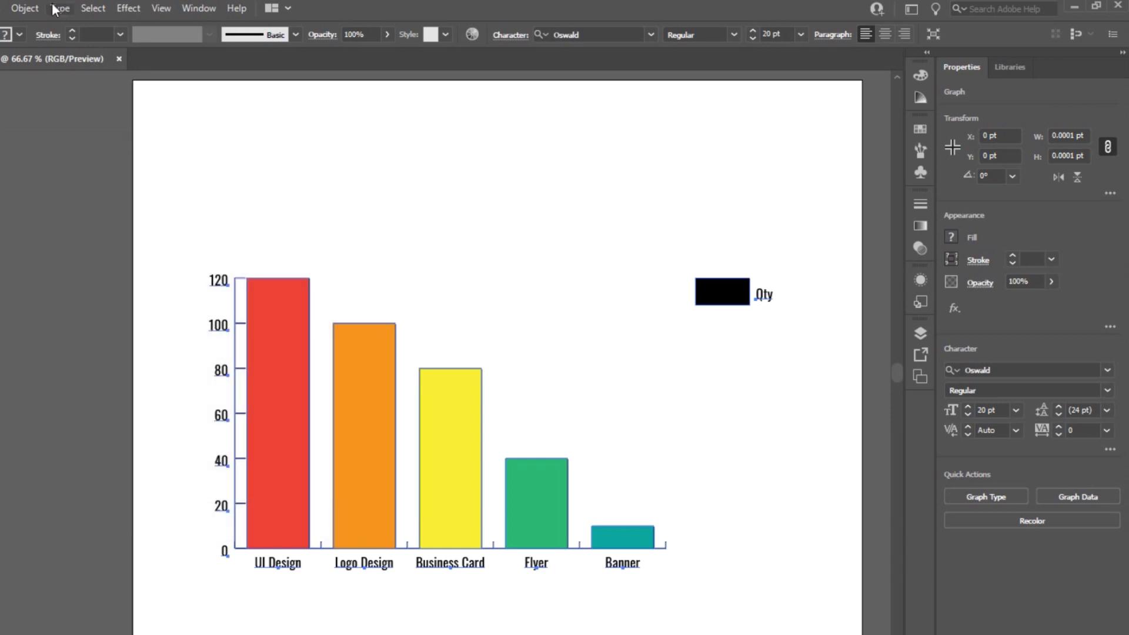
Step: Change the graph's type from column to Pie in its type options and apply it
click(25, 9)
mouse_move(103, 605)
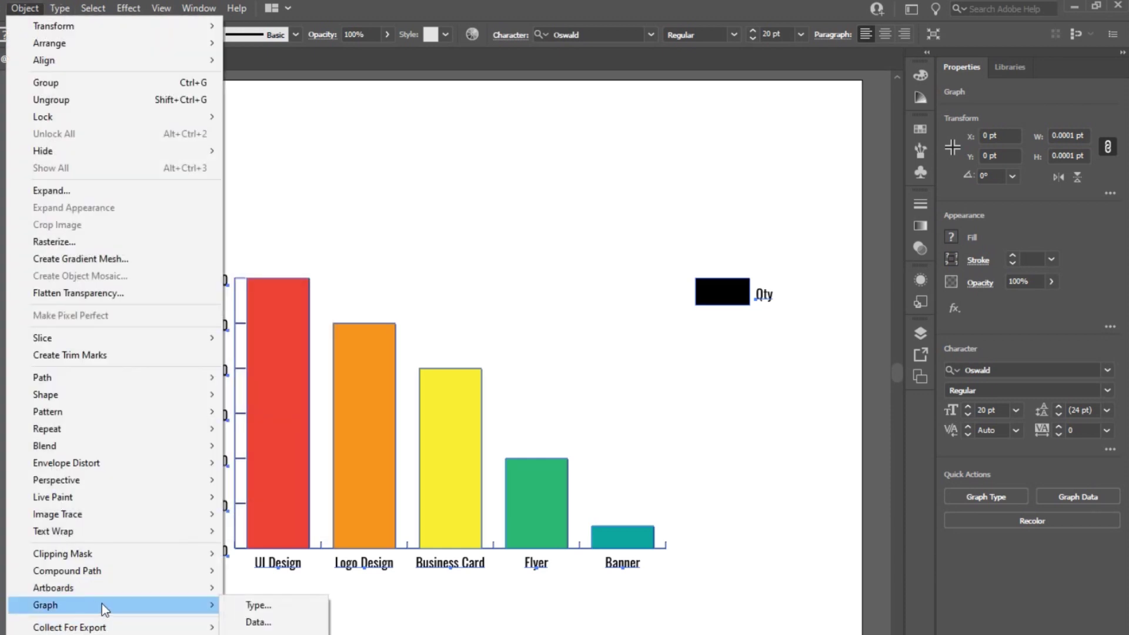
click(268, 606)
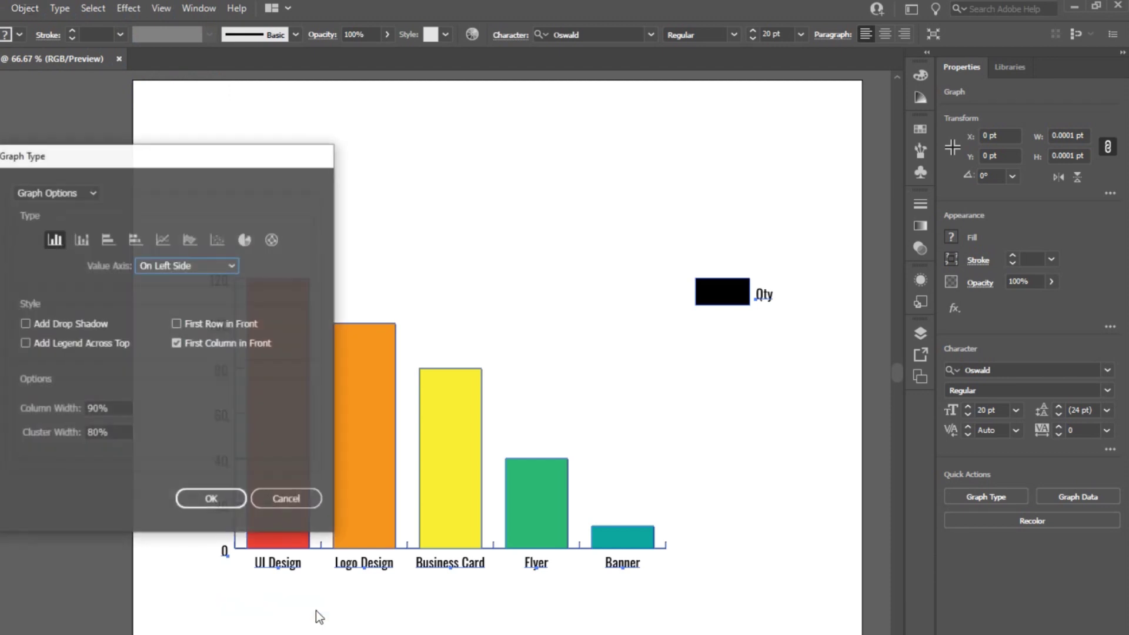
drag(144, 168, 80, 130)
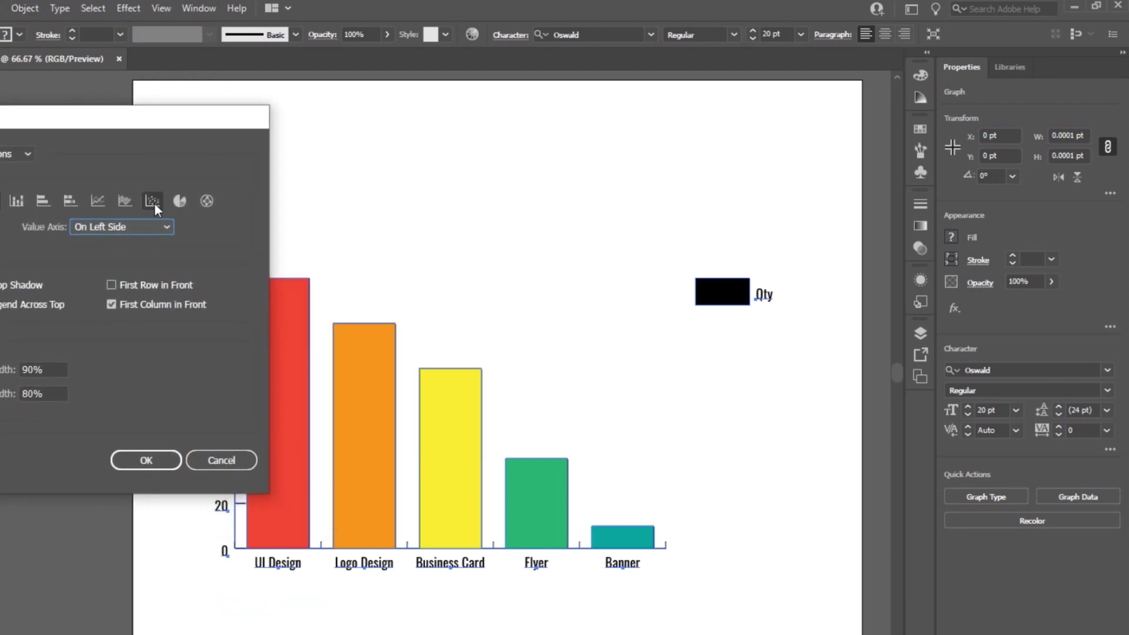
click(180, 201)
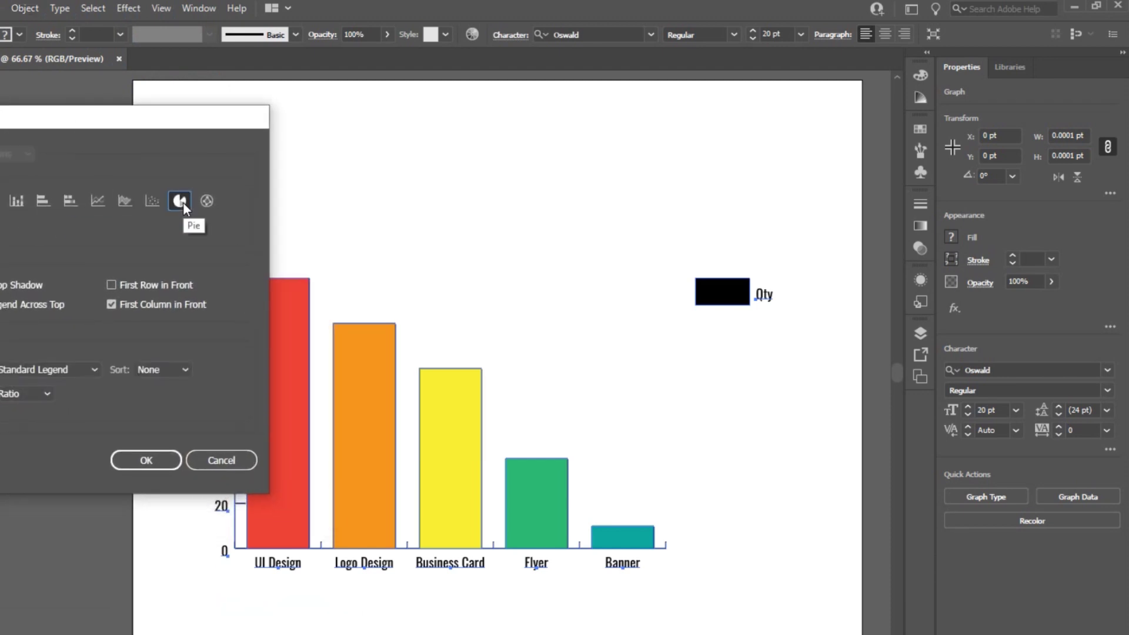
click(145, 461)
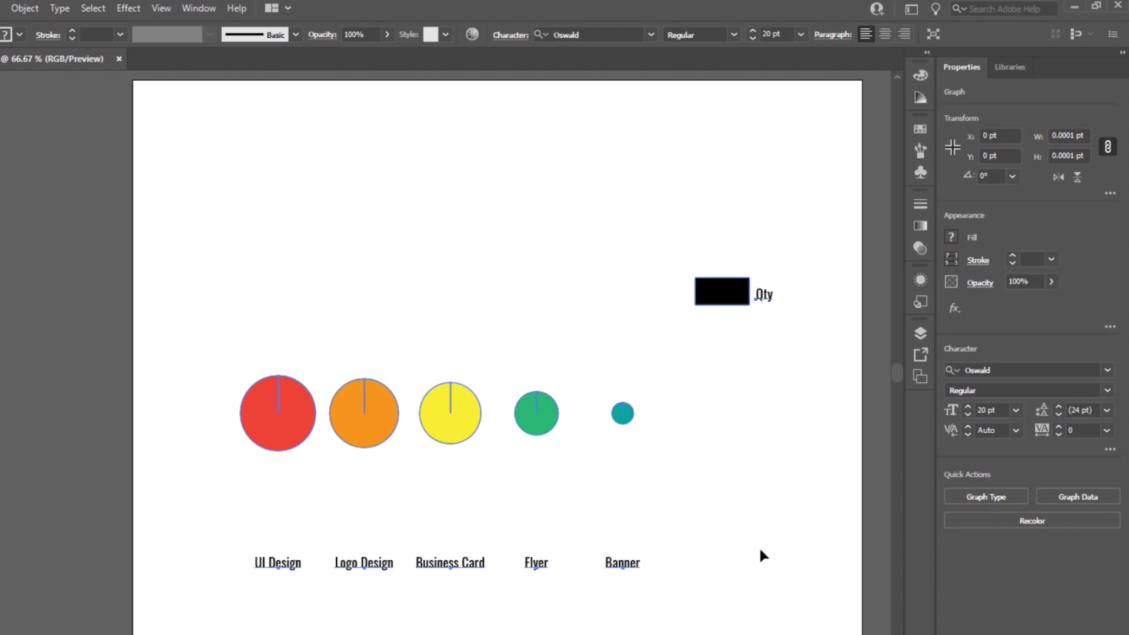
Step: Transpose the rows and columns of the graph data, apply it to form a single pie, and close the data window
click(1109, 499)
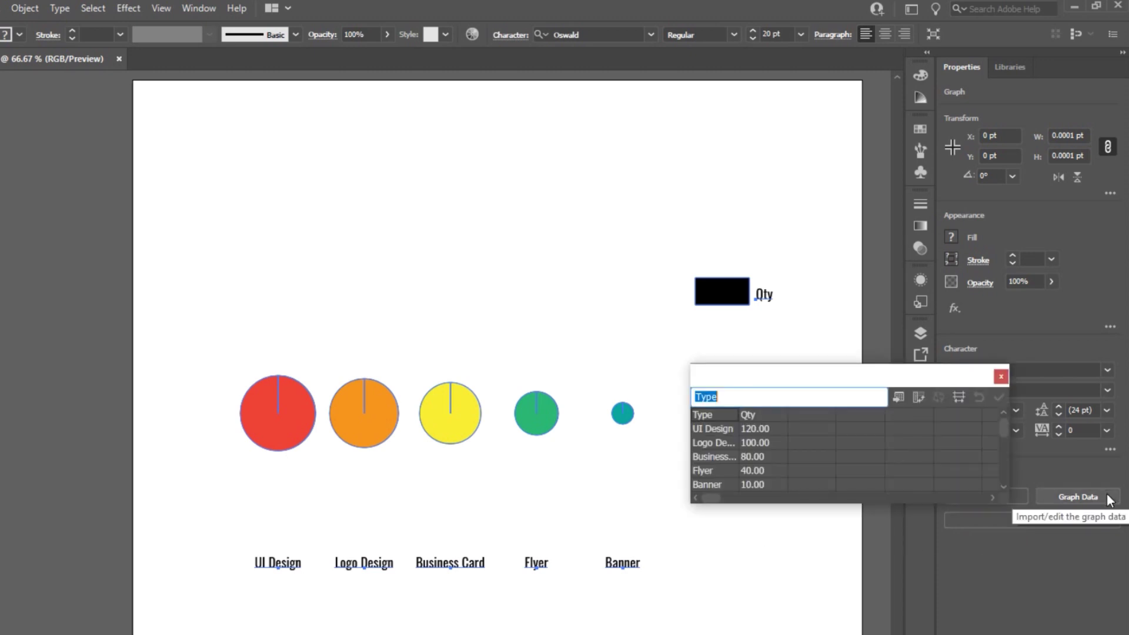
click(922, 400)
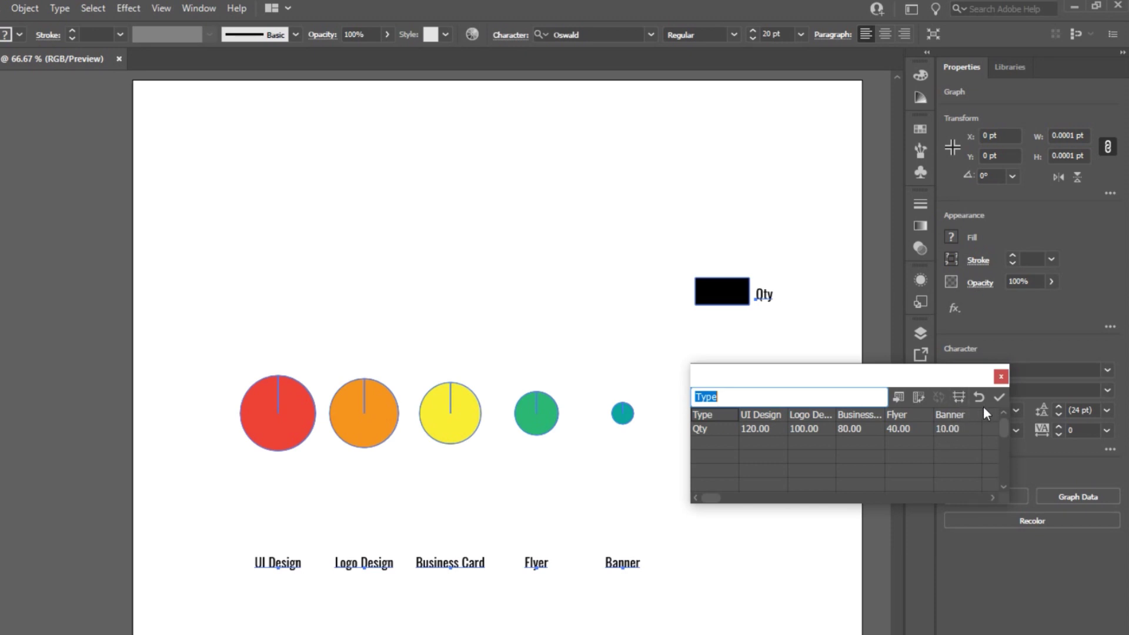
click(1000, 398)
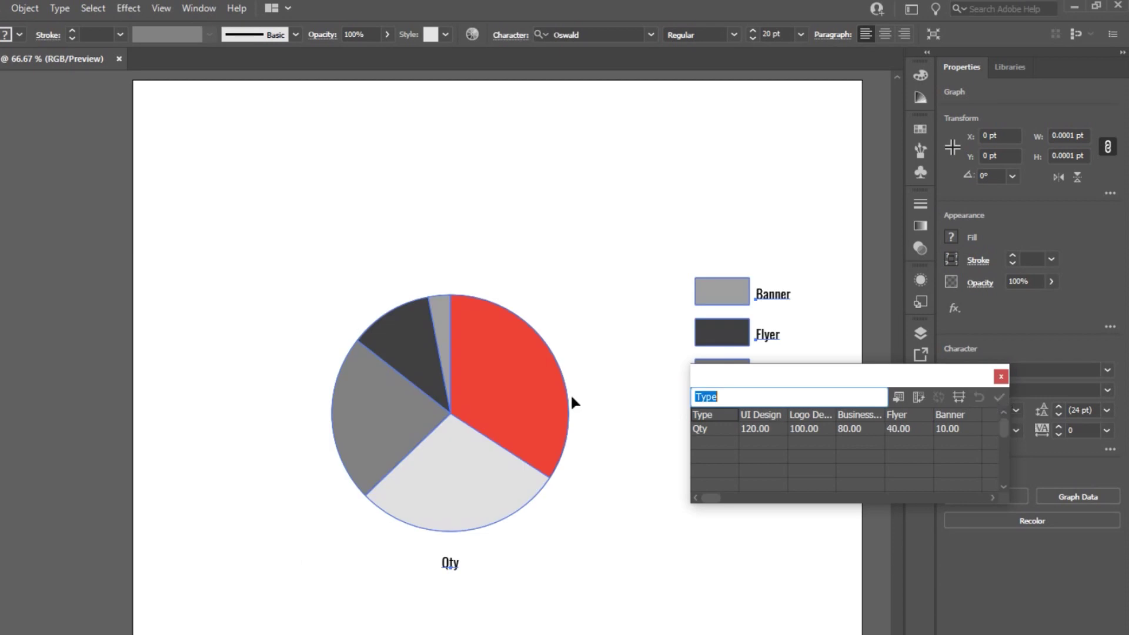
click(1001, 376)
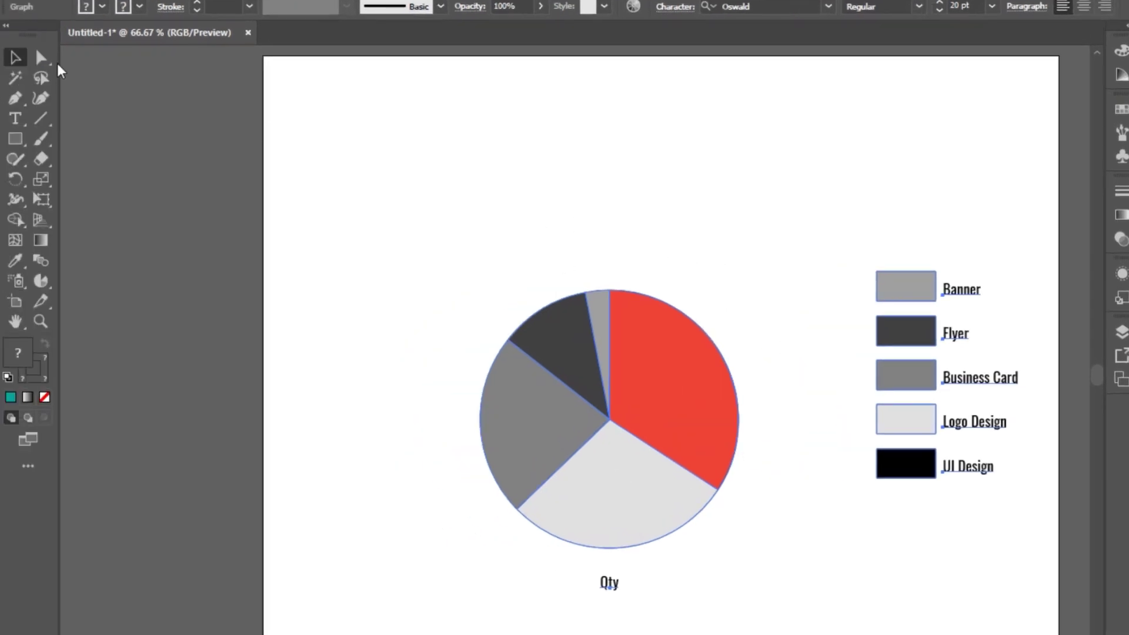
Step: Fill the grey pie slices individually: Logo Design green, Business Card yellow, Flyer light orange and Banner orange
click(47, 56)
click(603, 322)
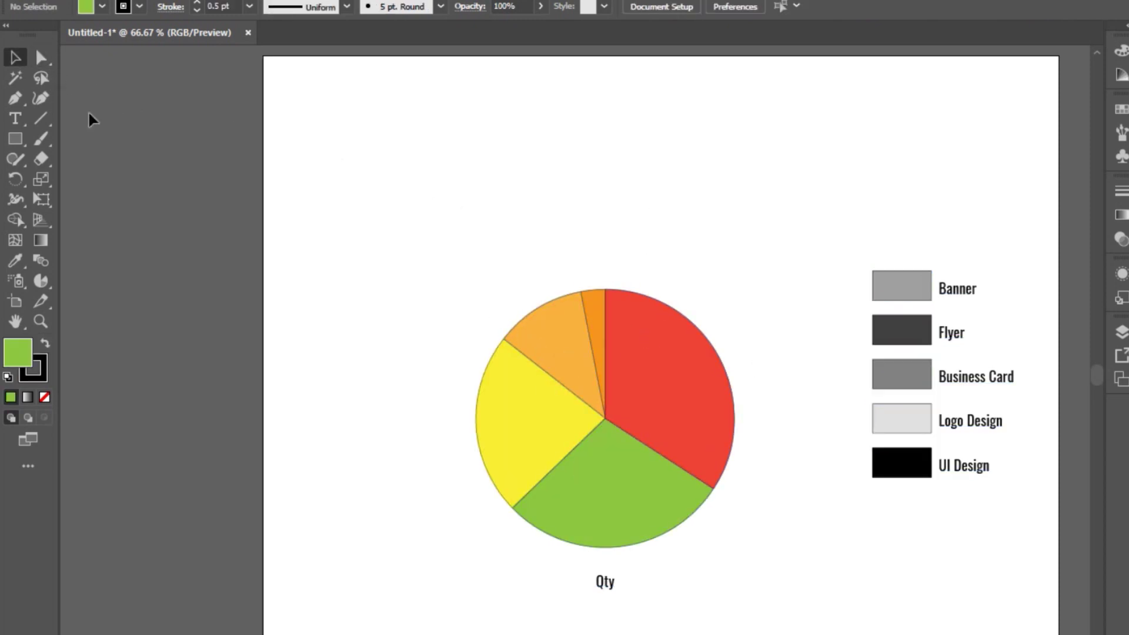
Step: Pull the light orange Flyer slice outward, up and left, away from the rest of the pie
click(41, 60)
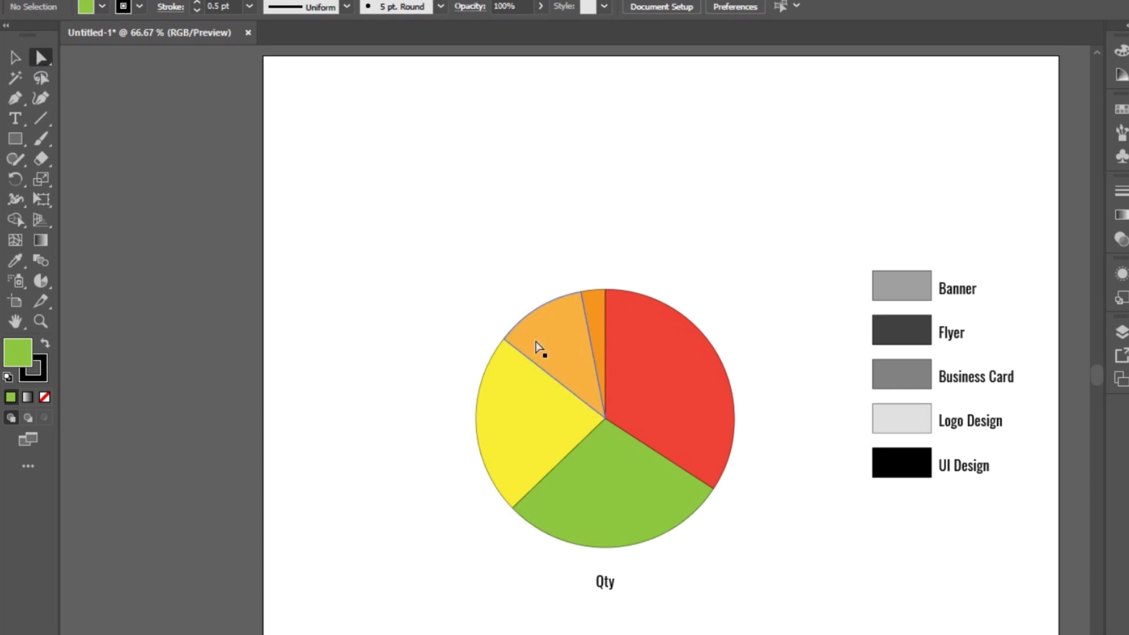
drag(556, 334, 529, 291)
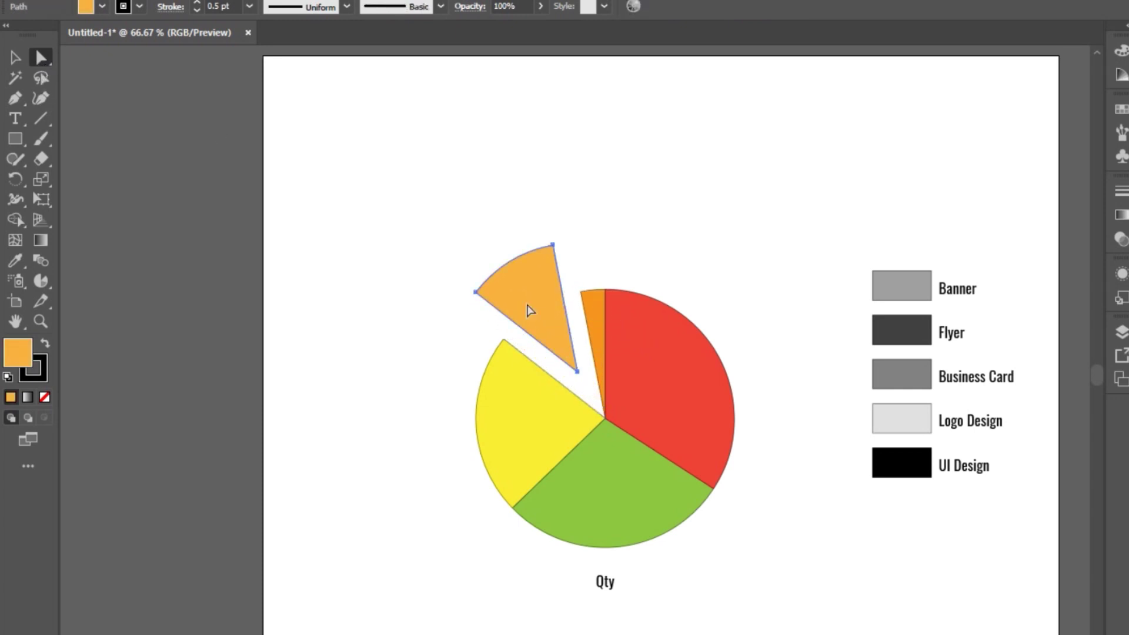
click(286, 155)
Step: Move the whole graph slightly left, set the UI Design quantity in its graph data to 250, and apply it
drag(694, 462, 643, 474)
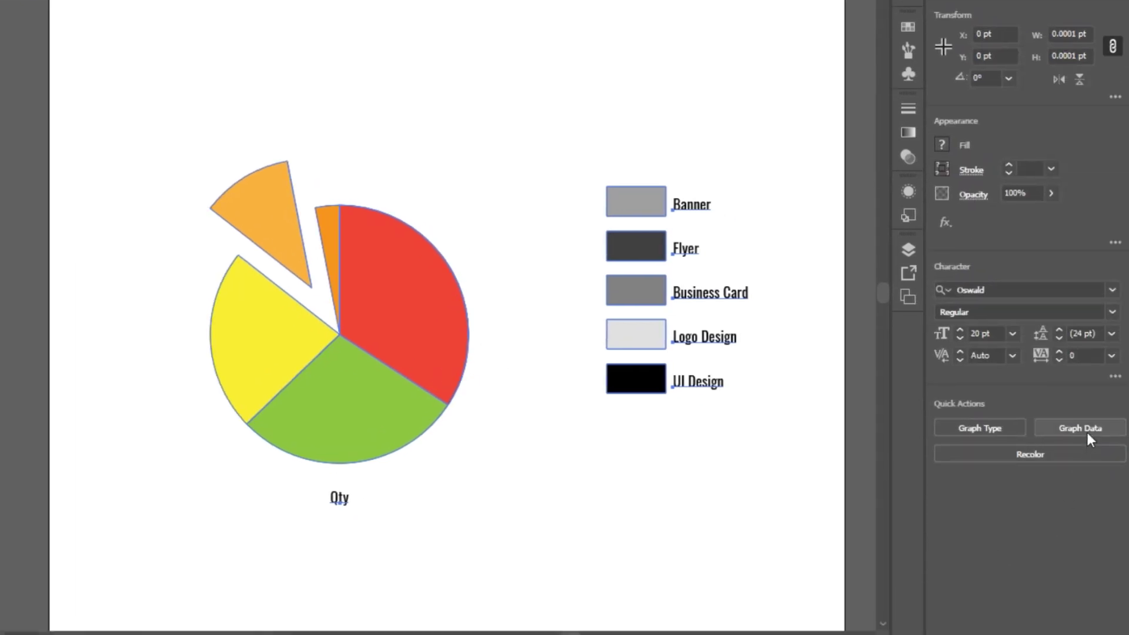
click(1065, 431)
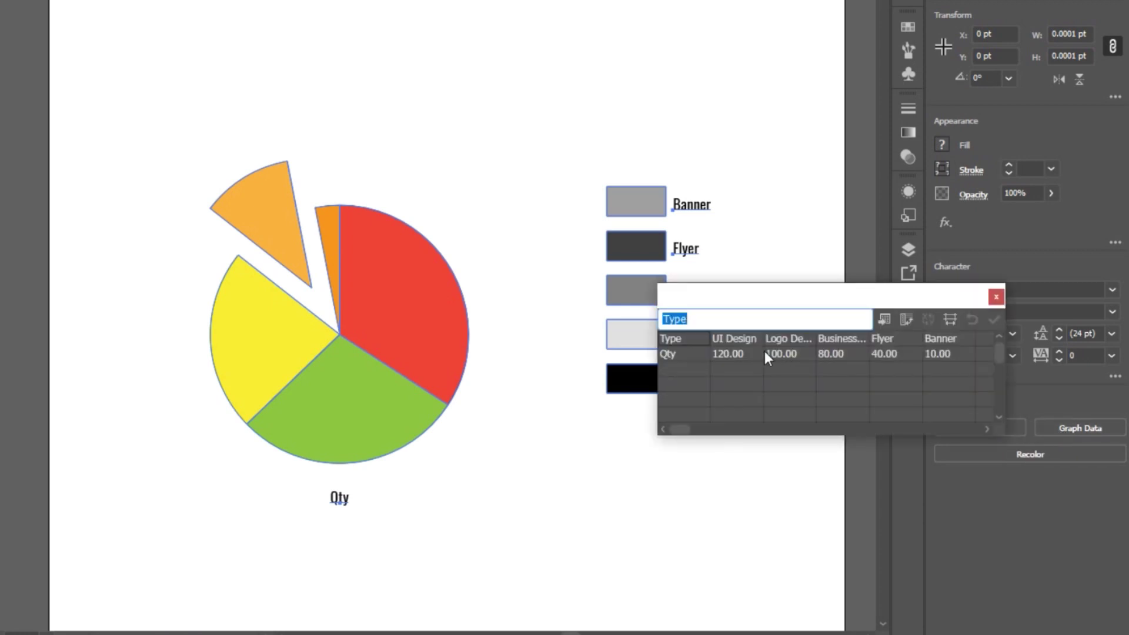
click(746, 358)
text(25)
click(912, 371)
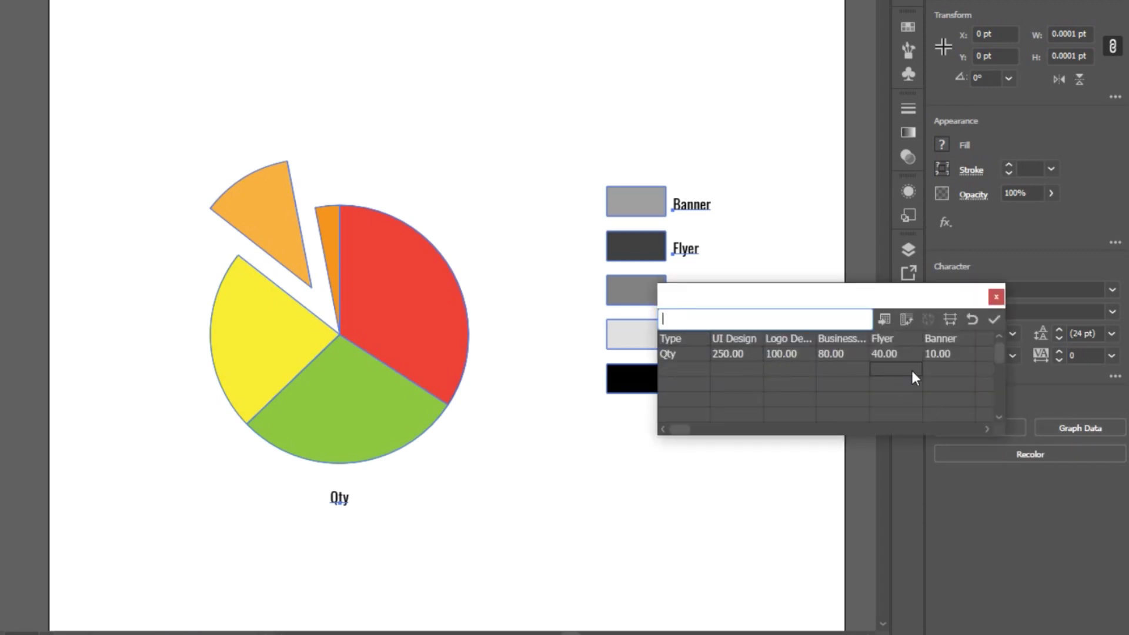
click(1000, 316)
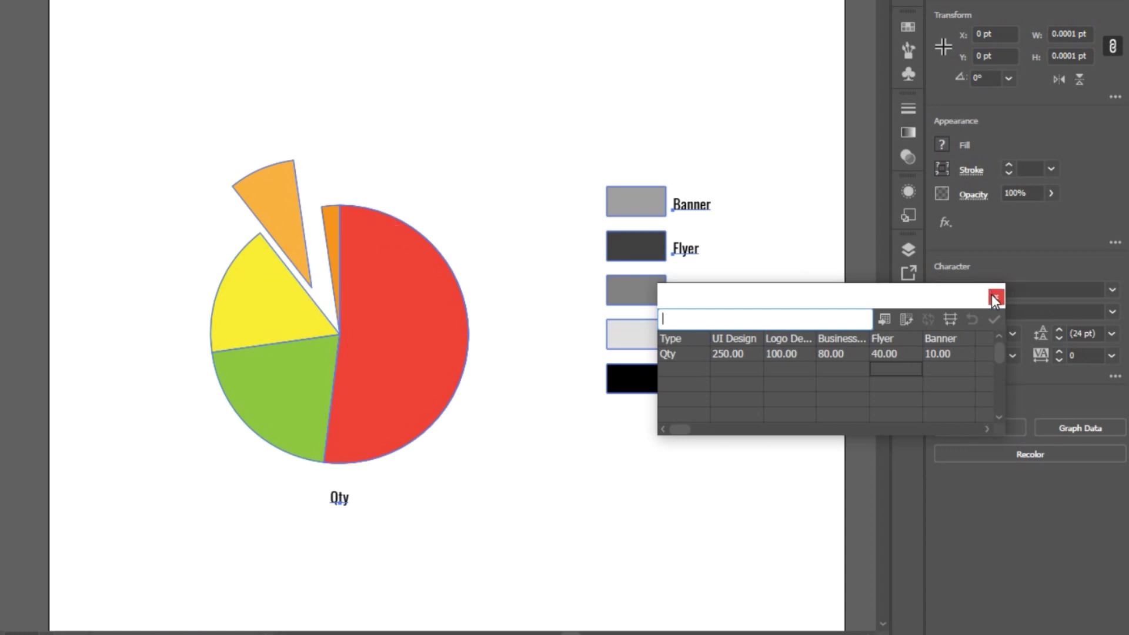
Step: Set the UI Design quantity back to 120 in the graph data, apply it, and close the data window
click(714, 354)
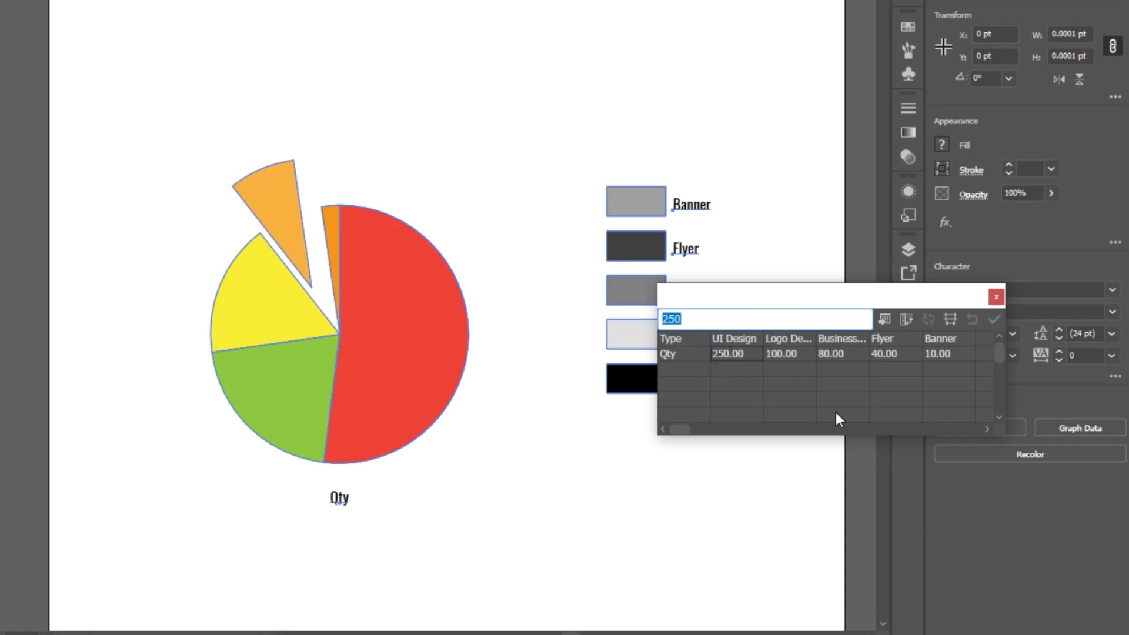
text(120)
click(994, 320)
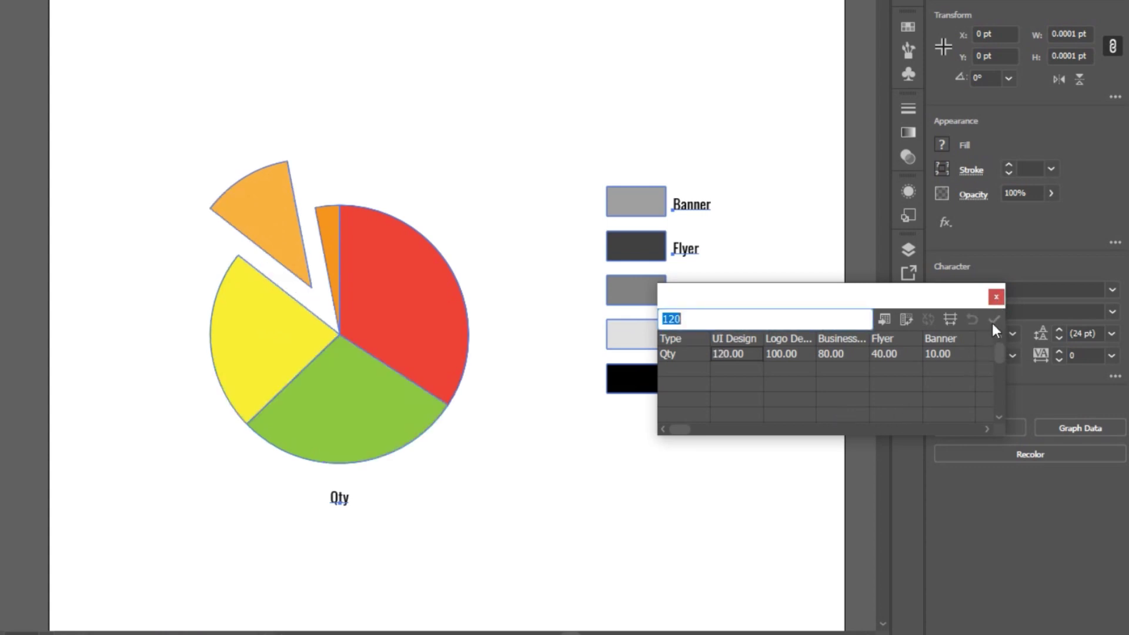
click(997, 297)
Step: Return the Flyer slice to its place in the pie and move the whole graph slightly right
drag(353, 316, 387, 316)
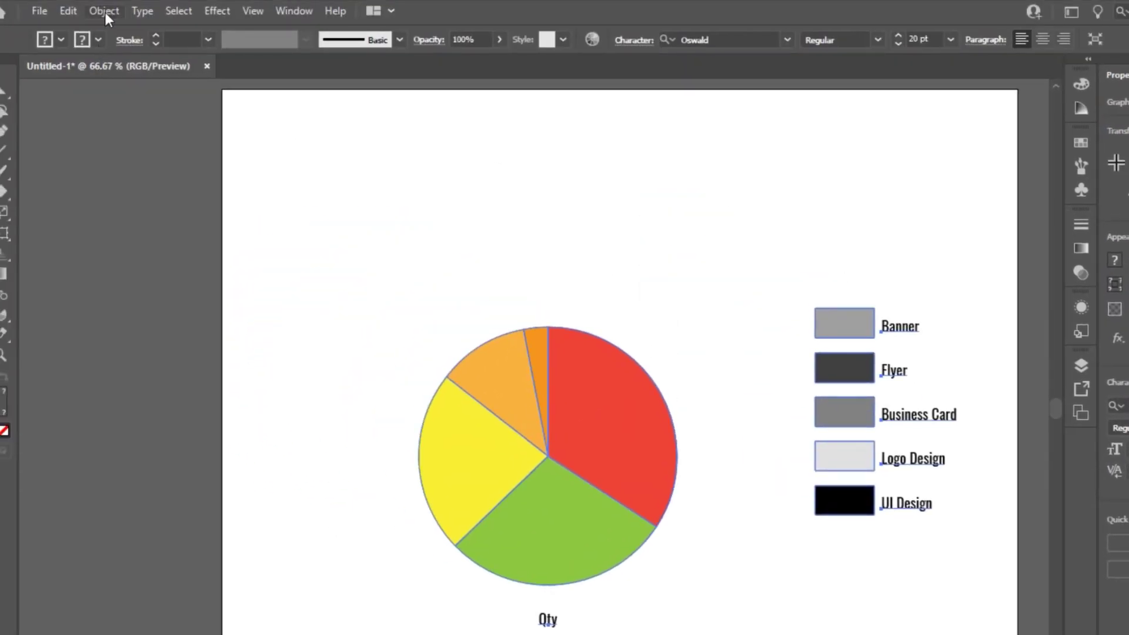
click(105, 11)
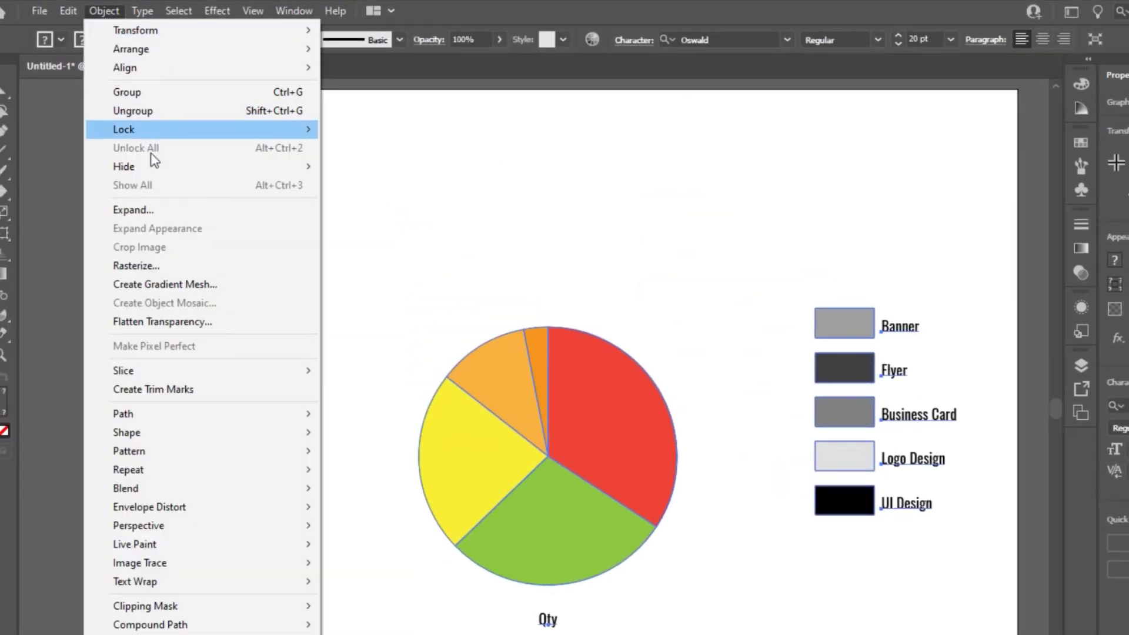
click(154, 210)
drag(630, 476, 660, 504)
click(671, 525)
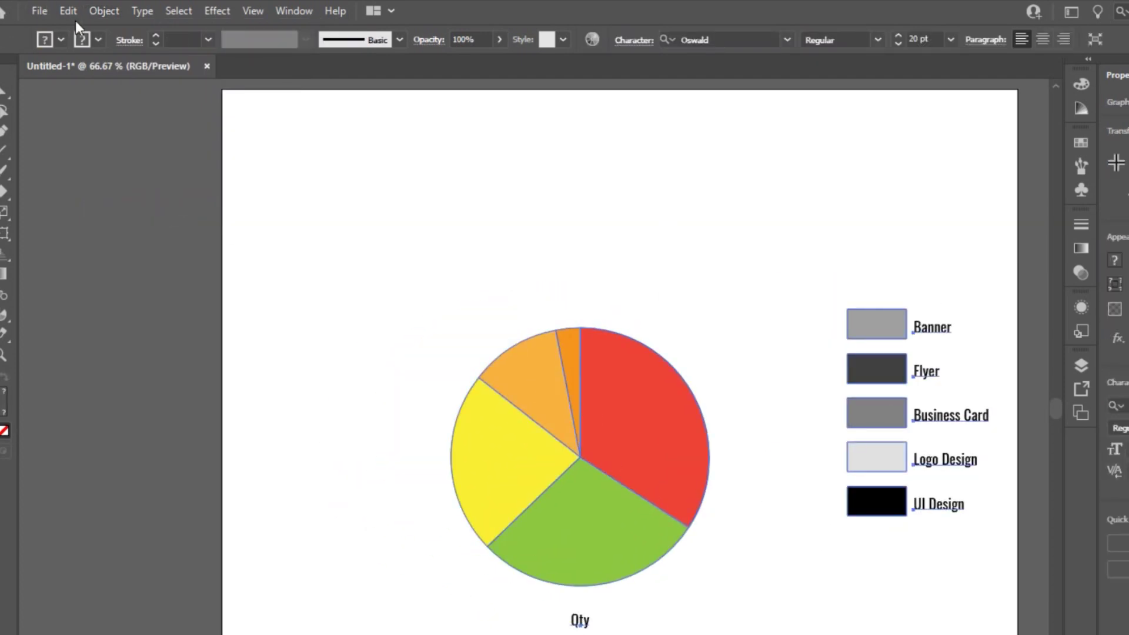
Step: Ungroup the pie graph, accept losing its graph data link, and move the artwork slightly up and left
click(106, 11)
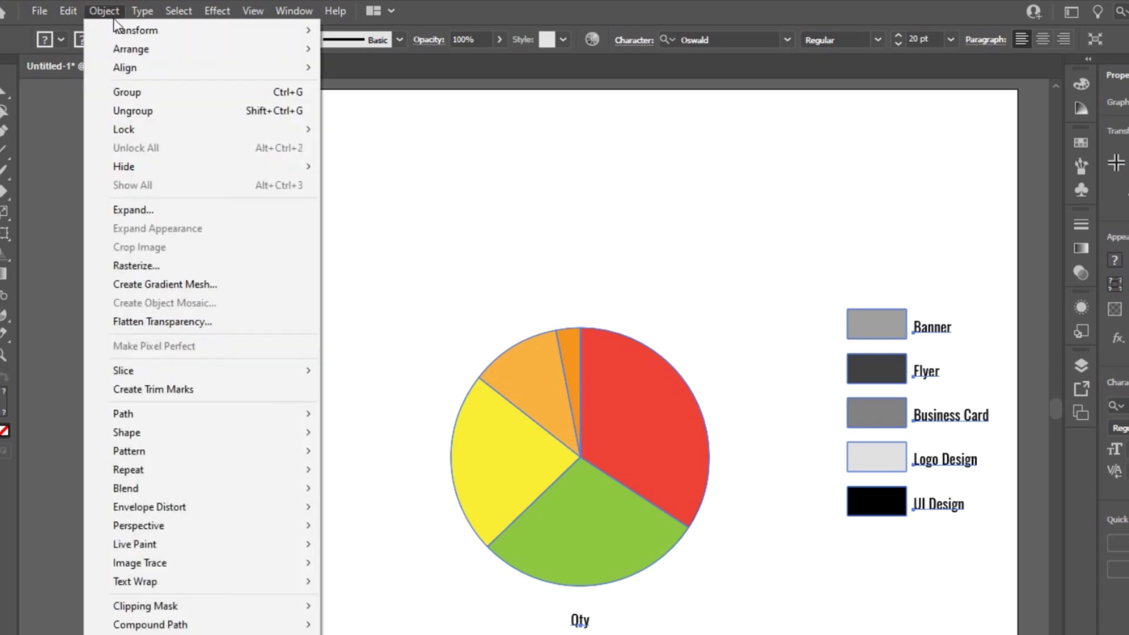
click(167, 108)
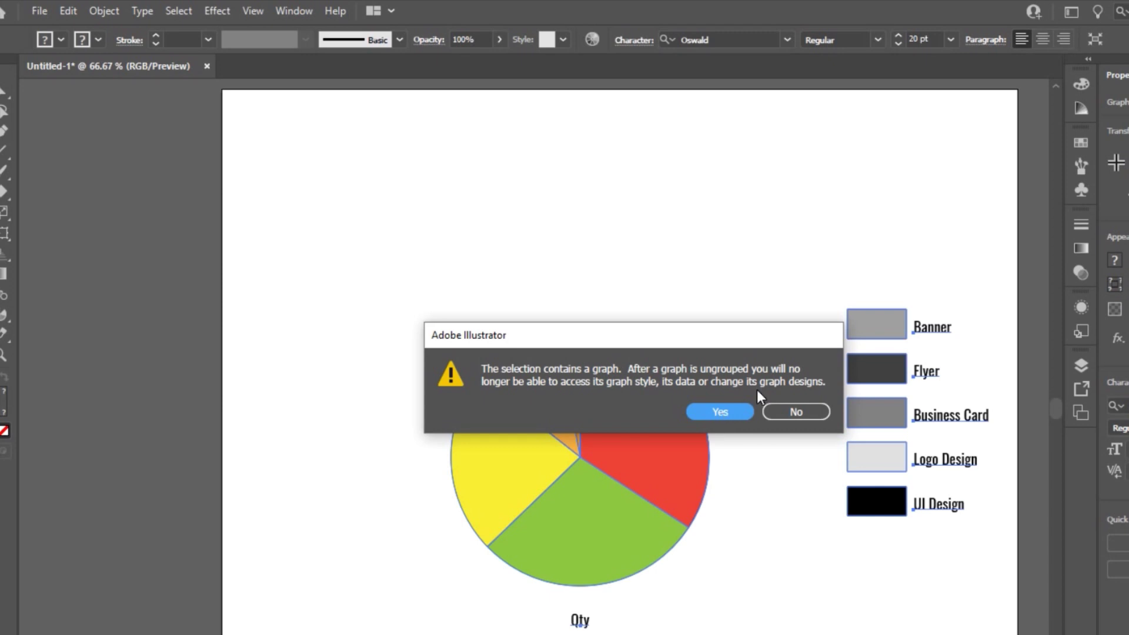
click(718, 412)
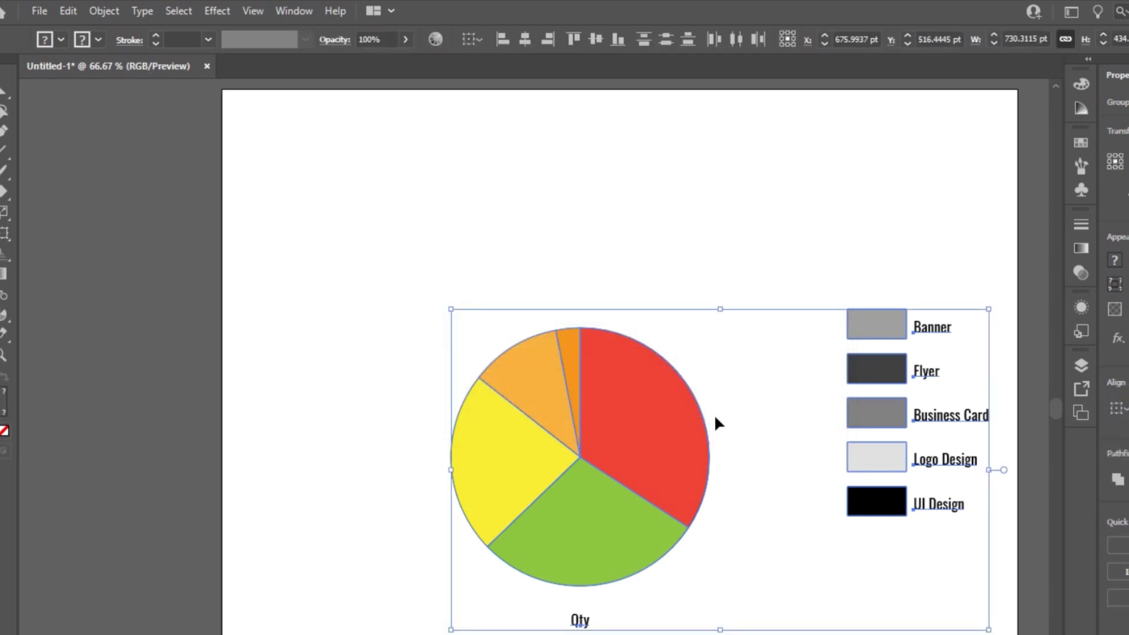
drag(623, 507, 553, 481)
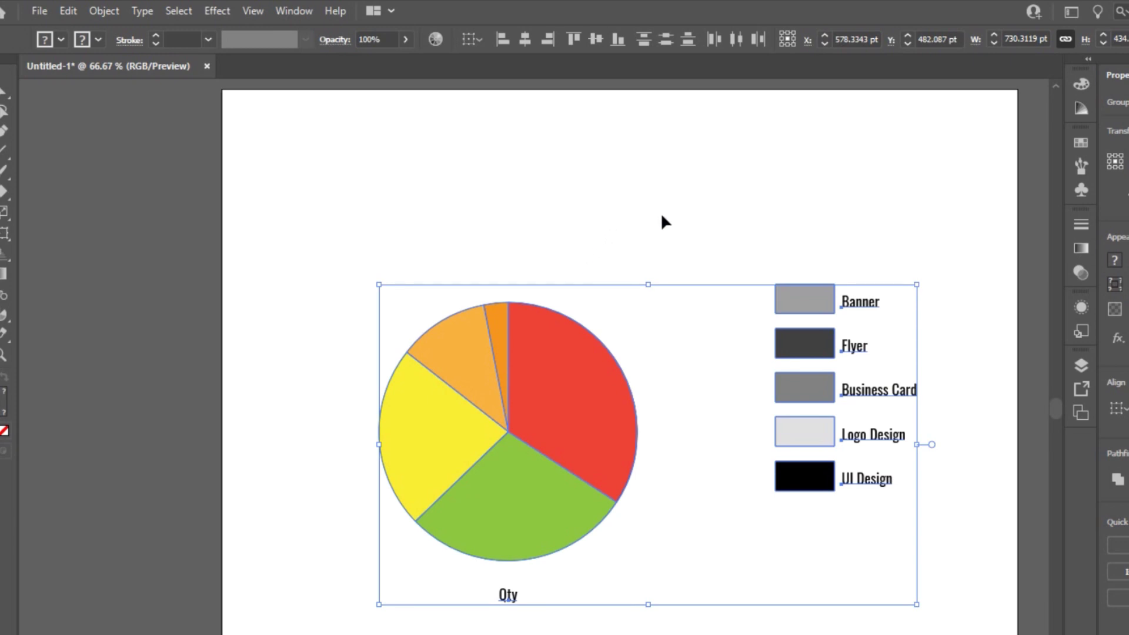
Step: Ungroup the remaining nested groups of the pie artwork, deselect everything, and select the red slice on its own
key(a)
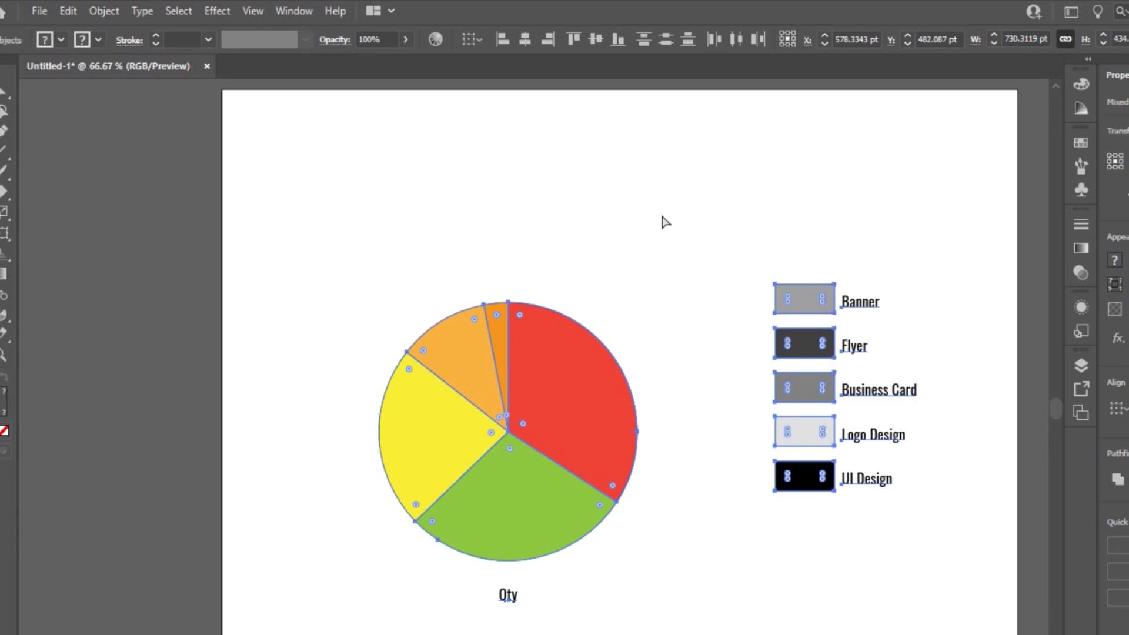
key(v)
click(497, 267)
drag(582, 390, 605, 410)
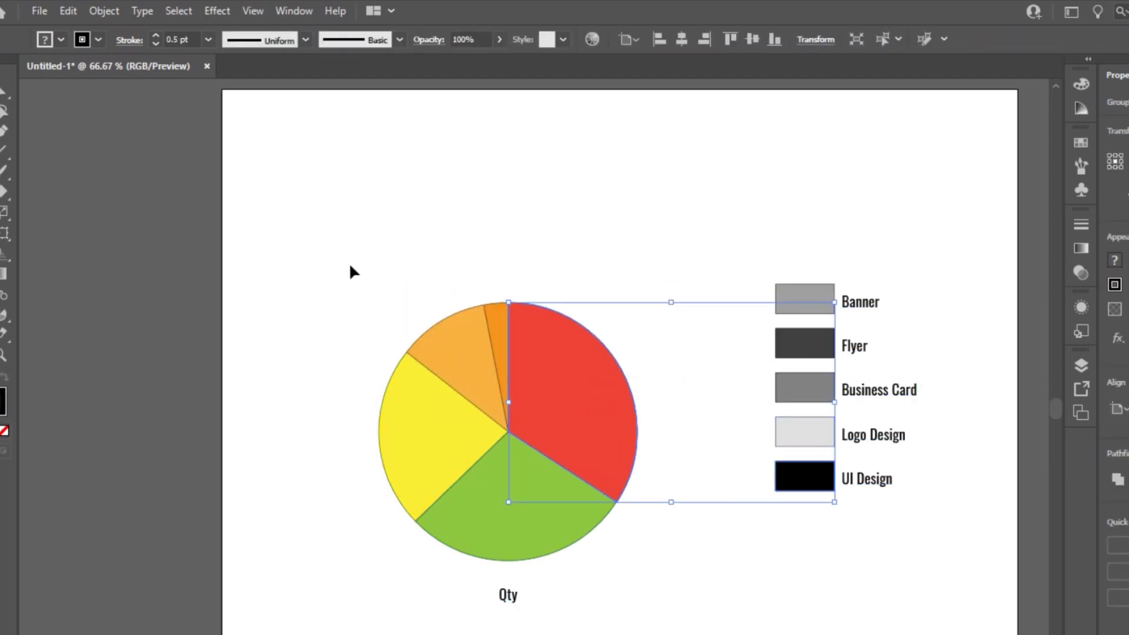
drag(309, 175, 927, 443)
key(a)
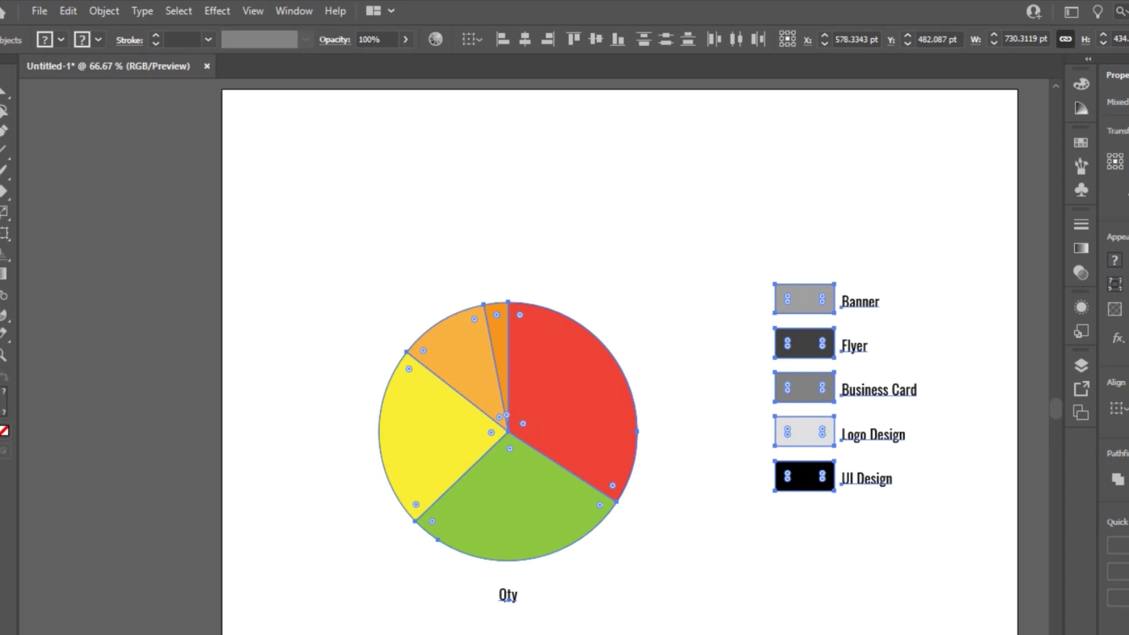
key(v)
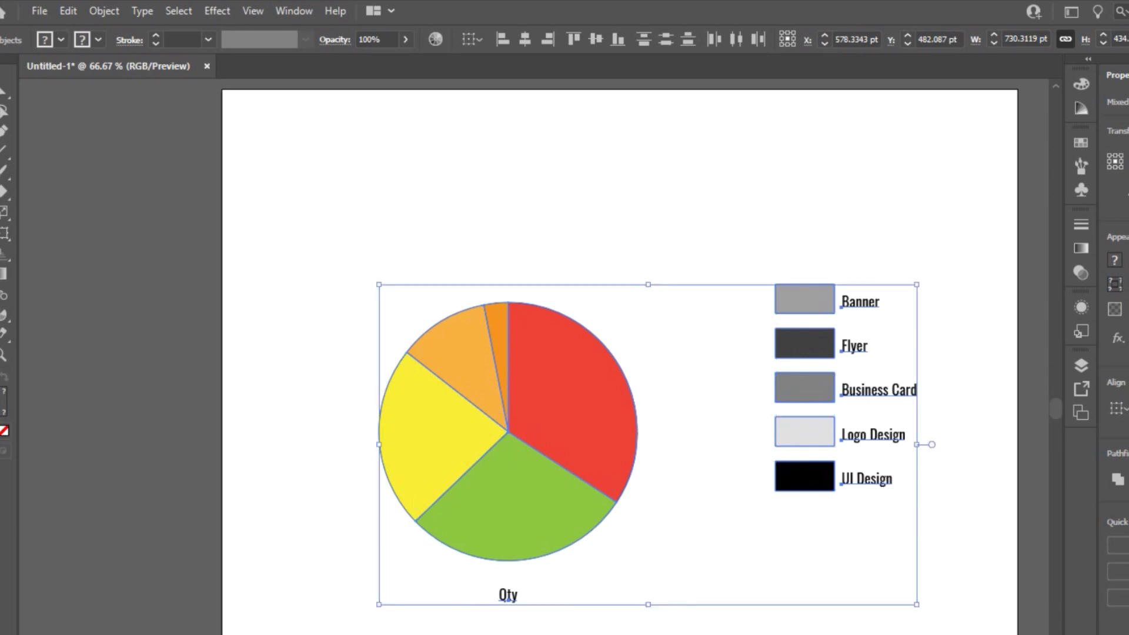
key(ctrl+shift+a)
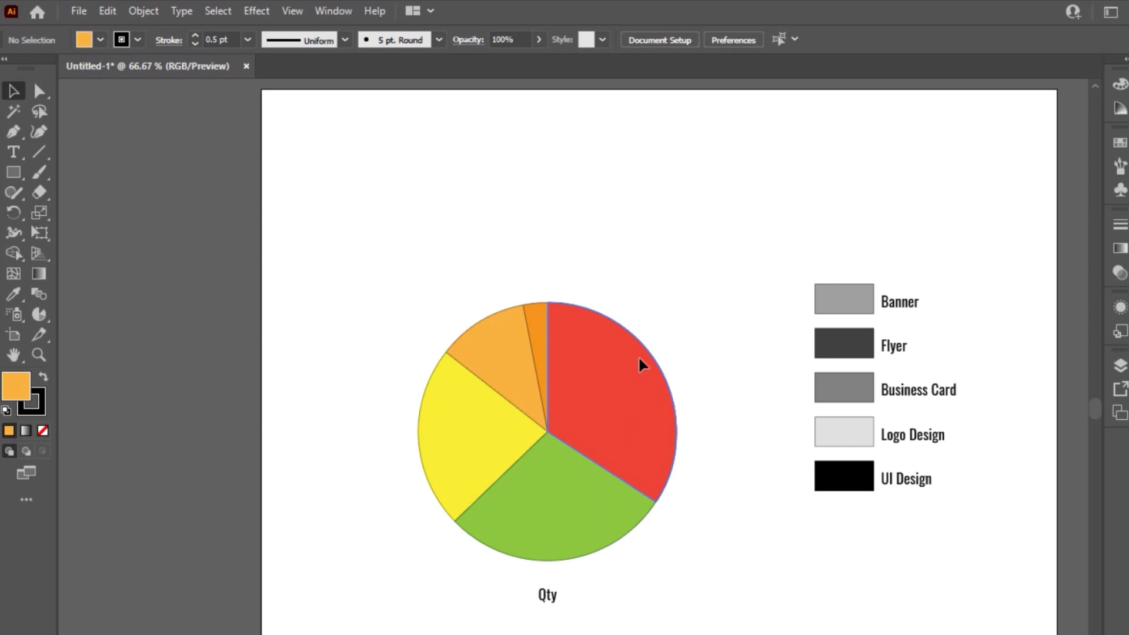
click(642, 364)
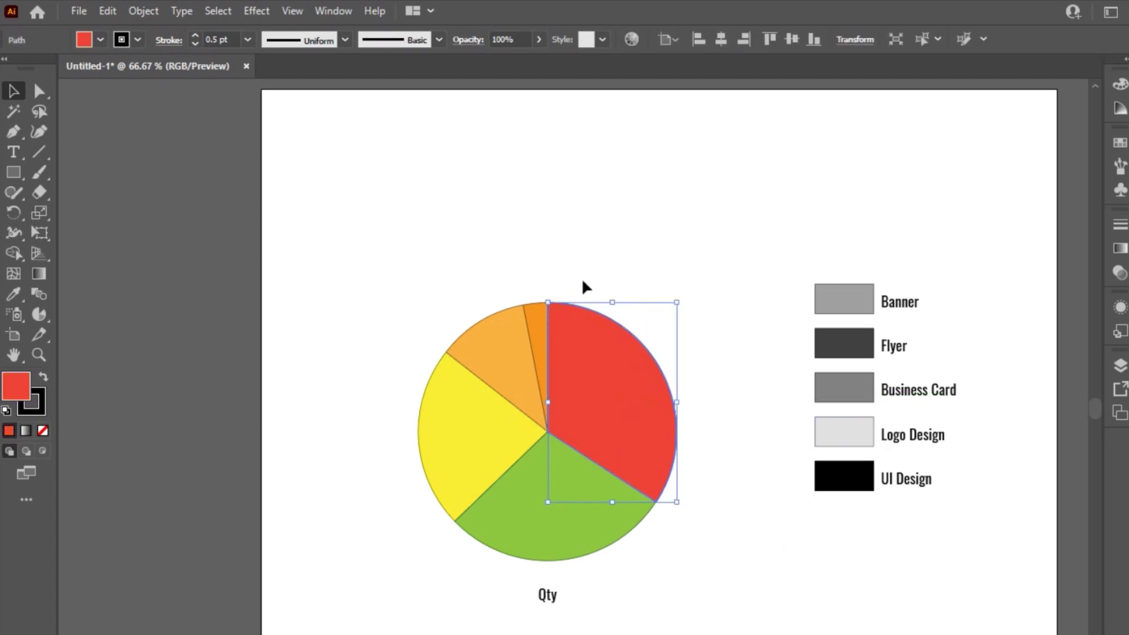
Step: Draw a circle about 229 pt in diameter outward from the pie's centre with the Ellipse tool
click(23, 175)
drag(24, 175, 71, 213)
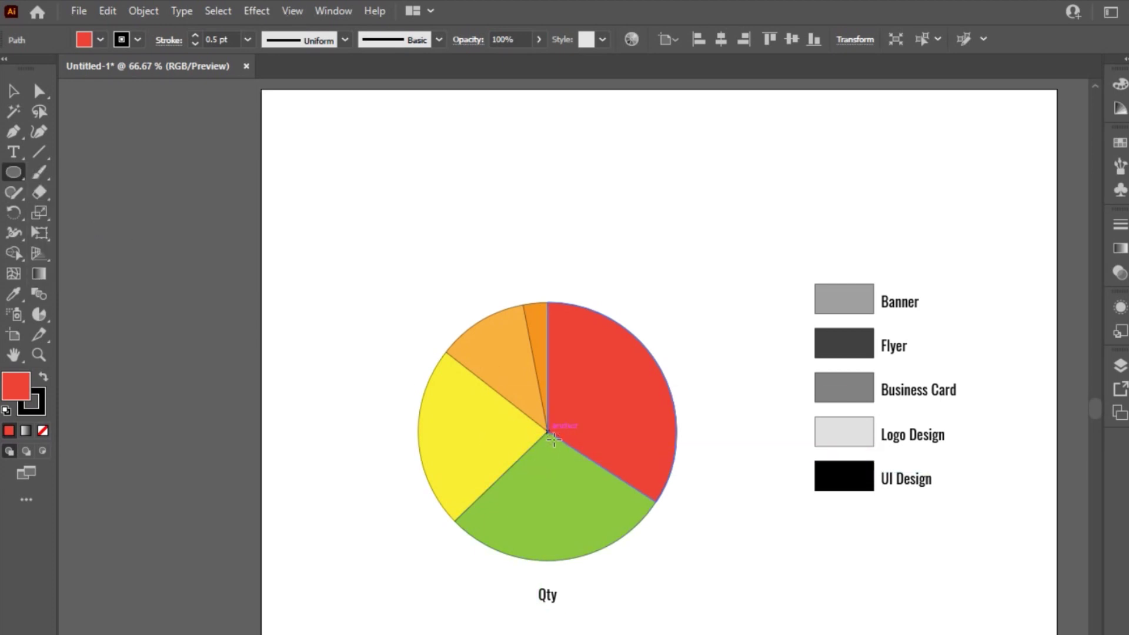
drag(553, 438, 641, 523)
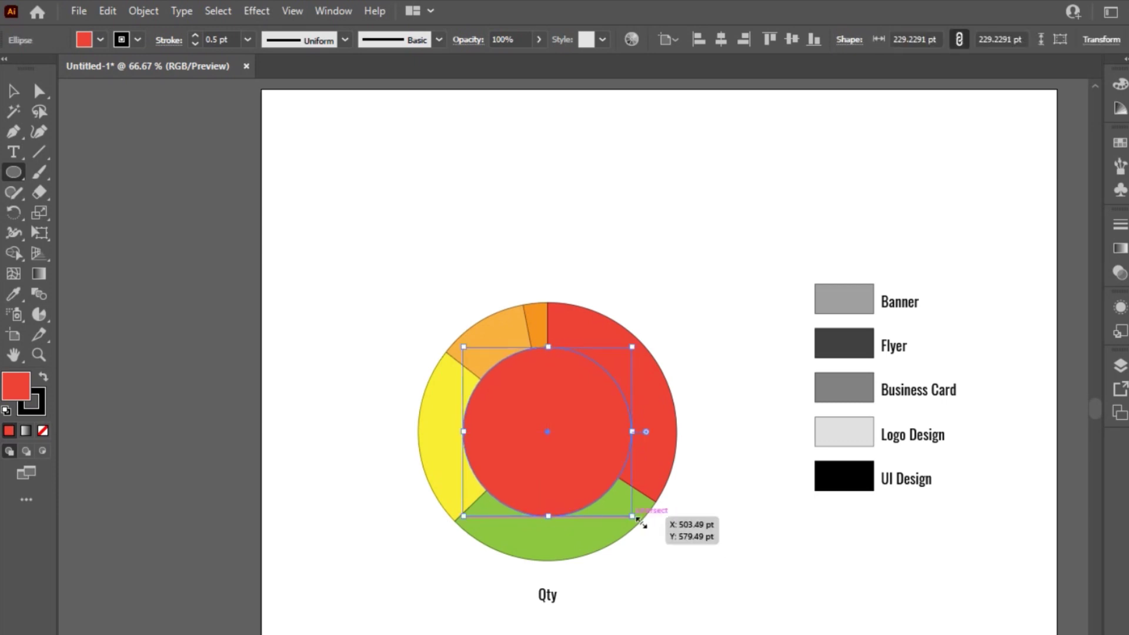
Step: Select the pie slices with the centre circle, remove all inner regions with the Shape Builder to leave a ring, and deselect
key(v)
drag(377, 218, 713, 530)
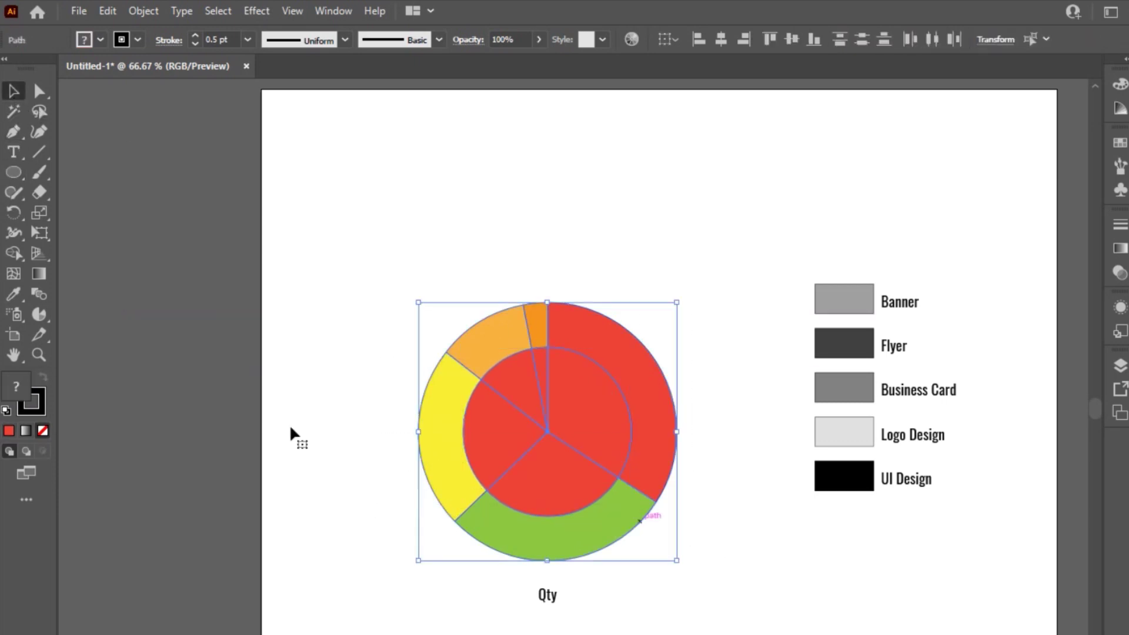
click(13, 253)
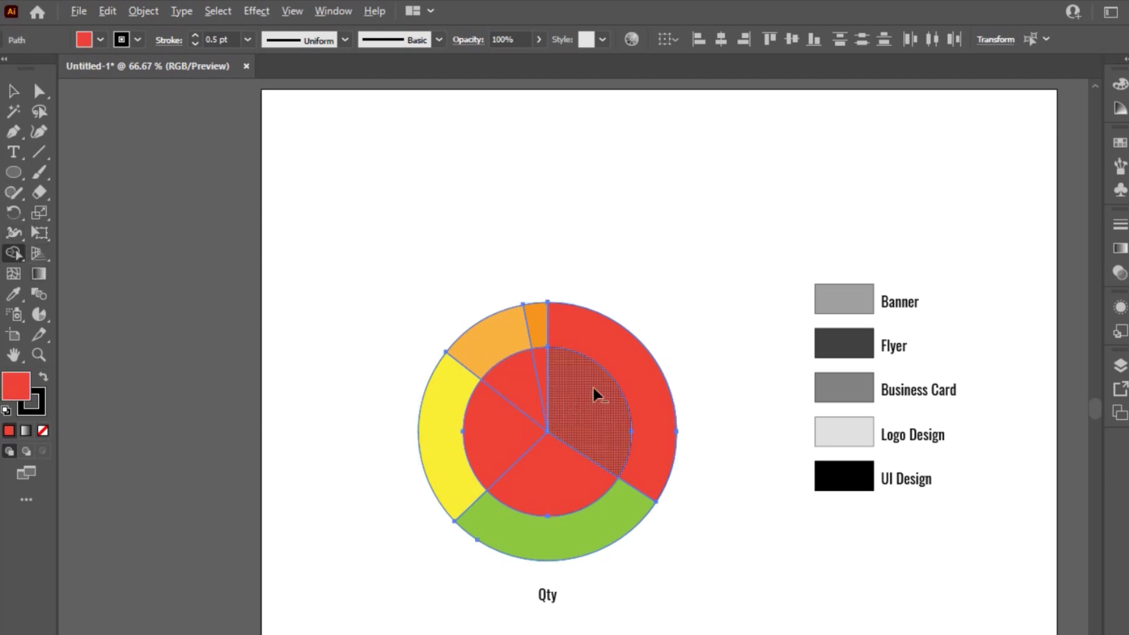
mouse_move(598, 394)
mouse_down()
mouse_move(580, 381)
mouse_move(496, 401)
mouse_move(565, 468)
mouse_move(617, 469)
mouse_up()
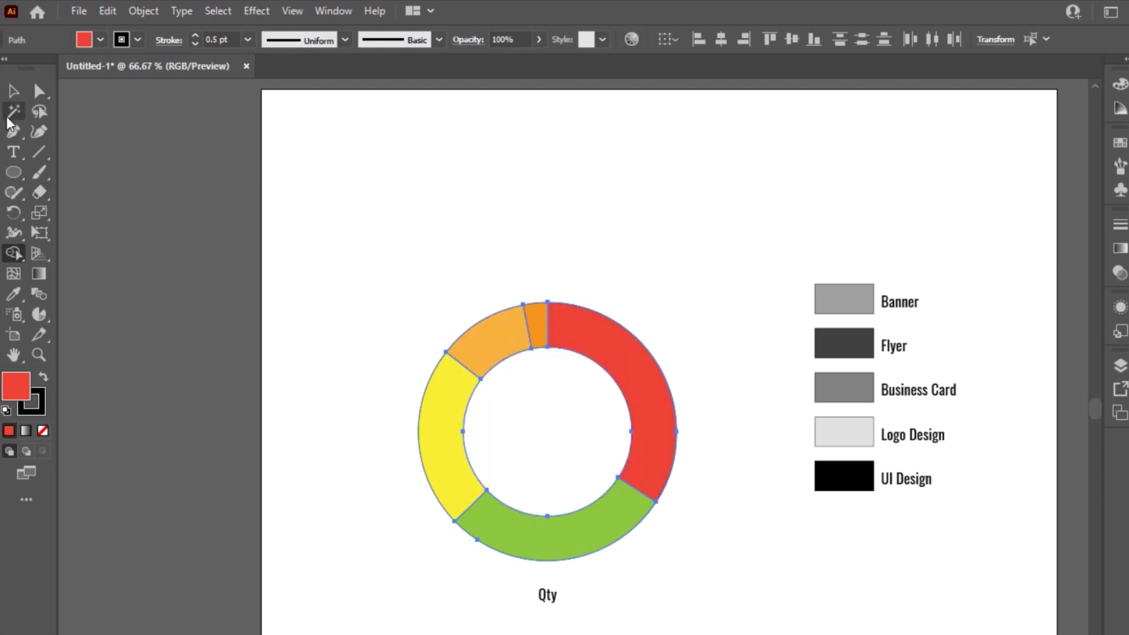
click(13, 91)
click(439, 184)
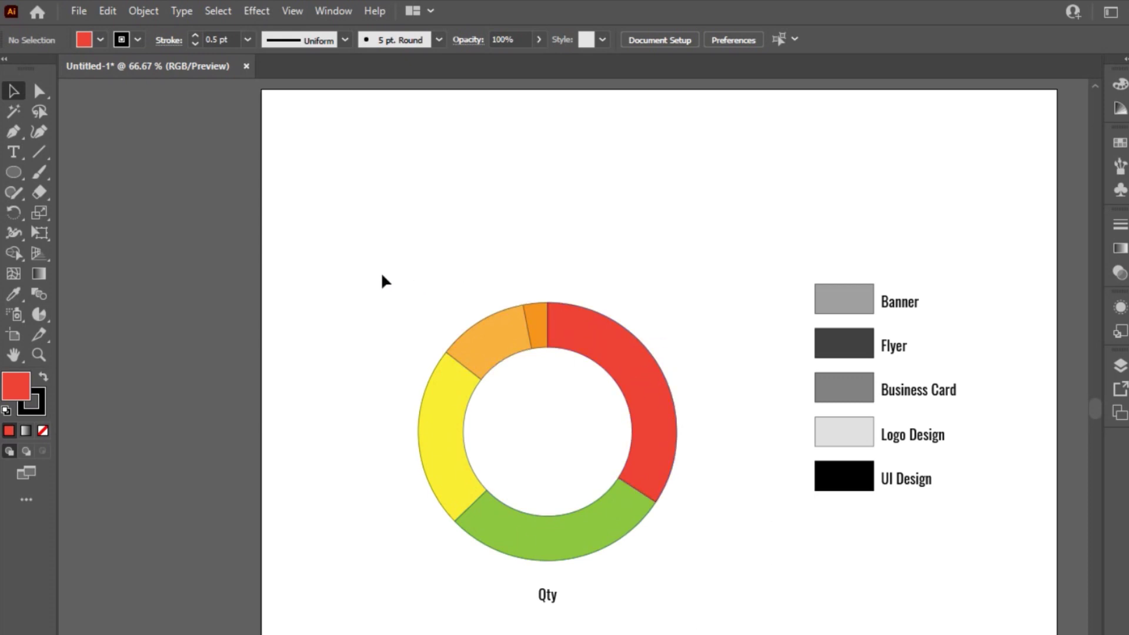
Step: Select all slices of the doughnut ring and set their stroke to None
drag(378, 273, 692, 474)
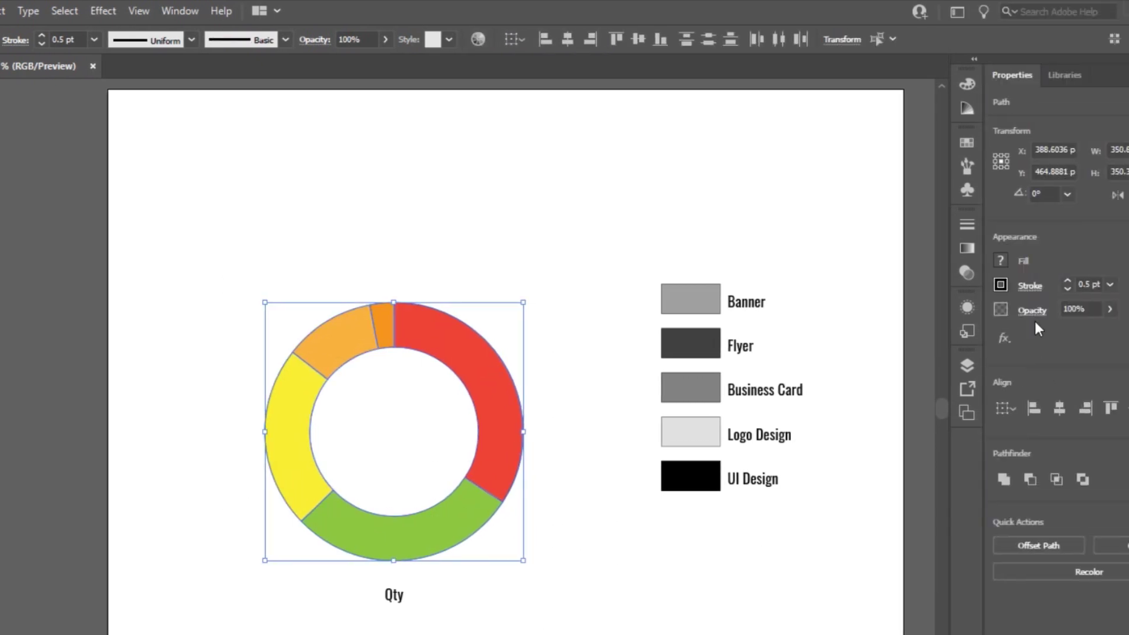
click(1003, 287)
click(817, 345)
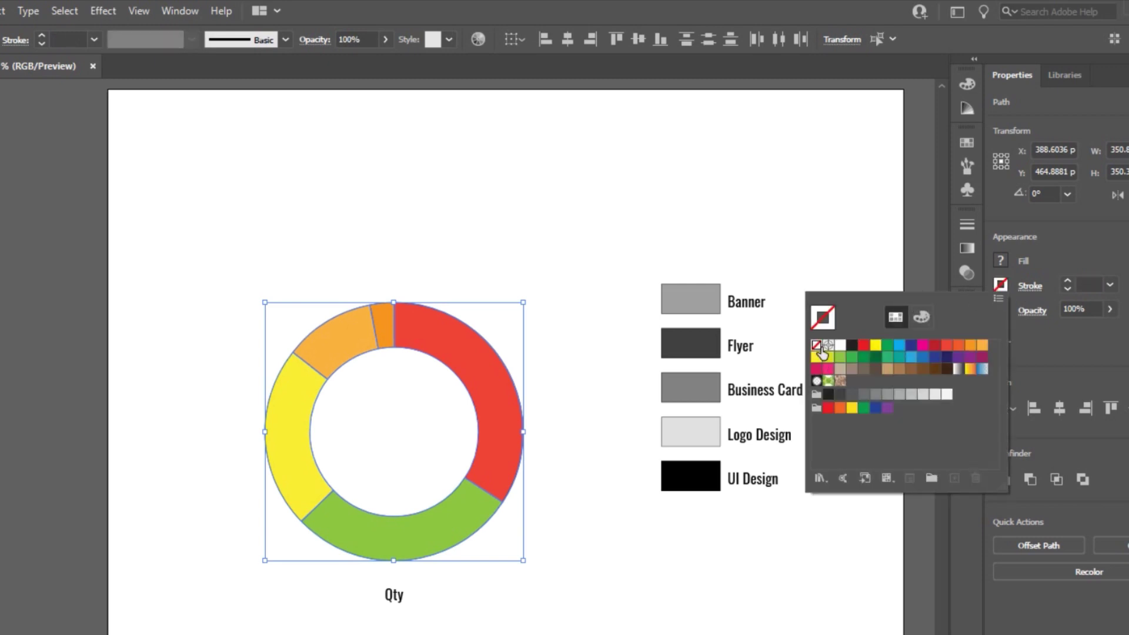
click(495, 260)
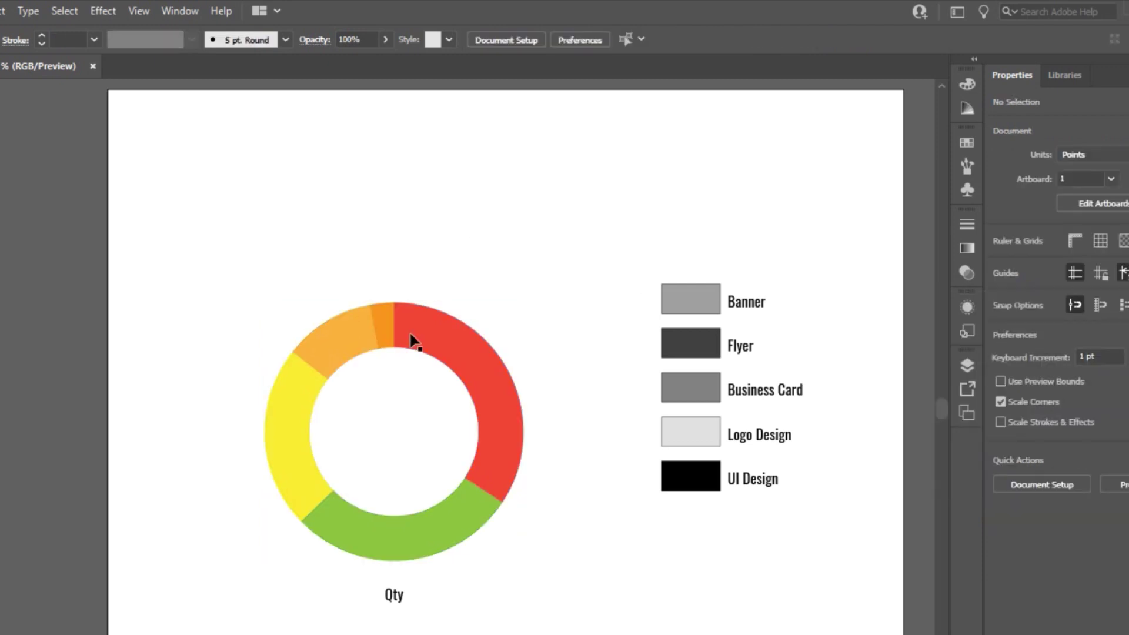
Step: Recolour the Banner legend box with the Eyedropper to match the red slice of the ring
scroll(411, 340, up, 1)
scroll(643, 363, down, 2)
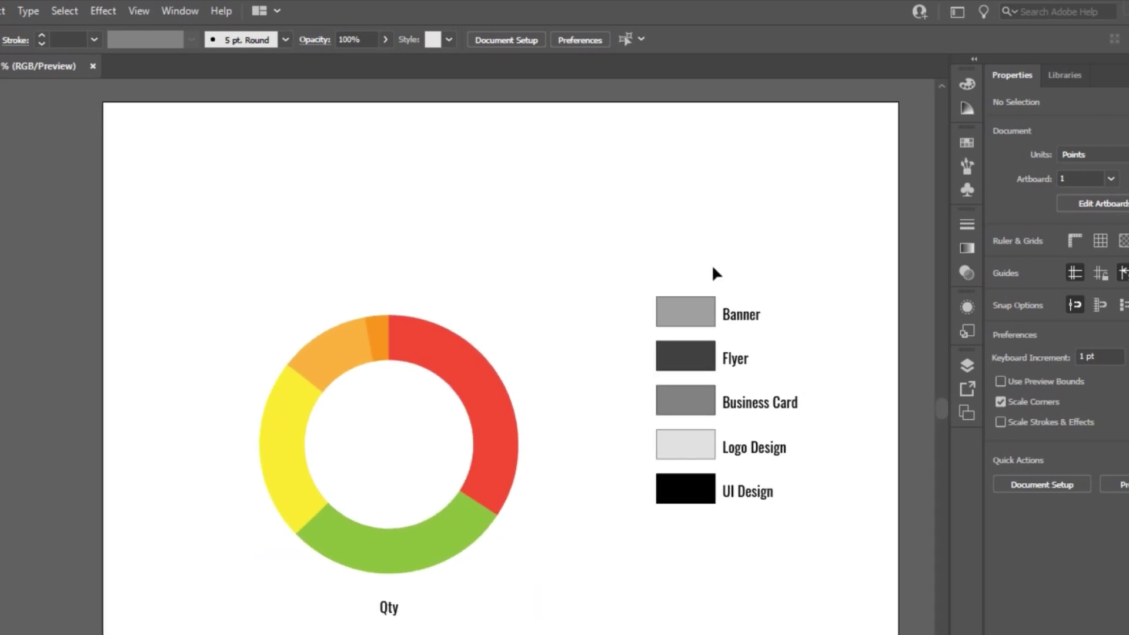
click(686, 324)
key(i)
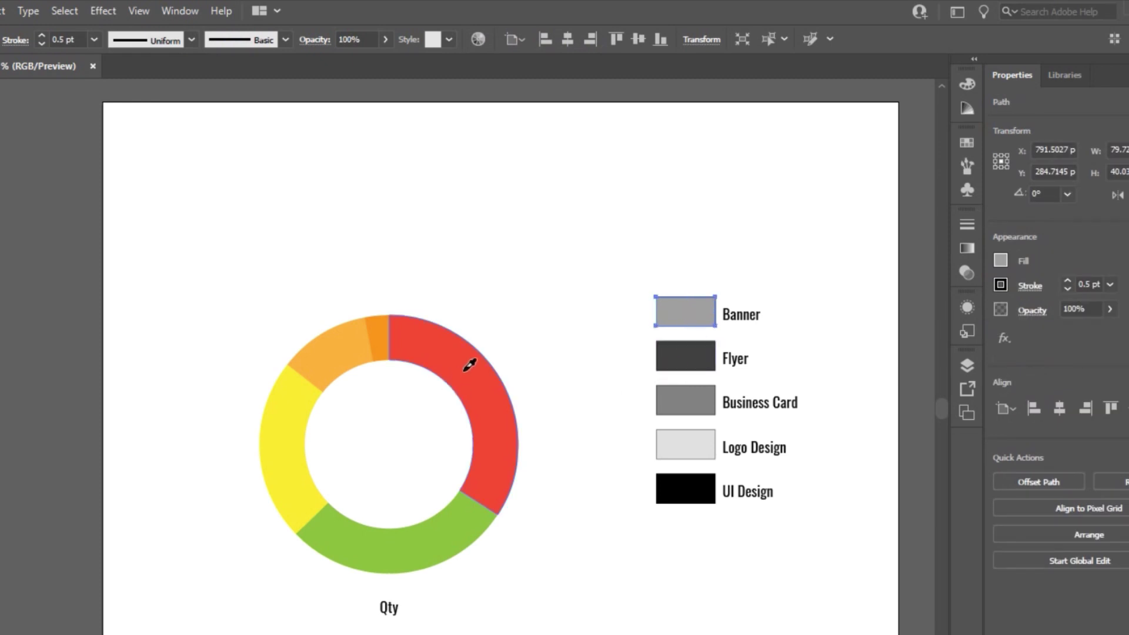
click(471, 365)
key(v)
Step: Match the Flyer legend box to the green slice and the Business Card box to the yellow slice with the Eyedropper
click(694, 366)
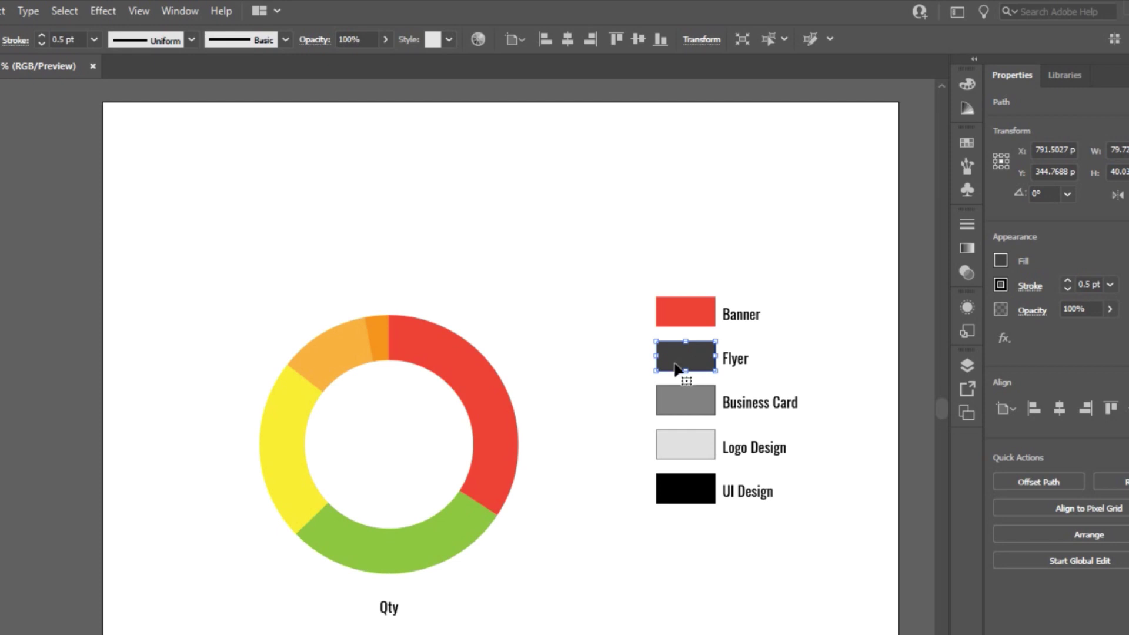
key(i)
click(448, 531)
key(v)
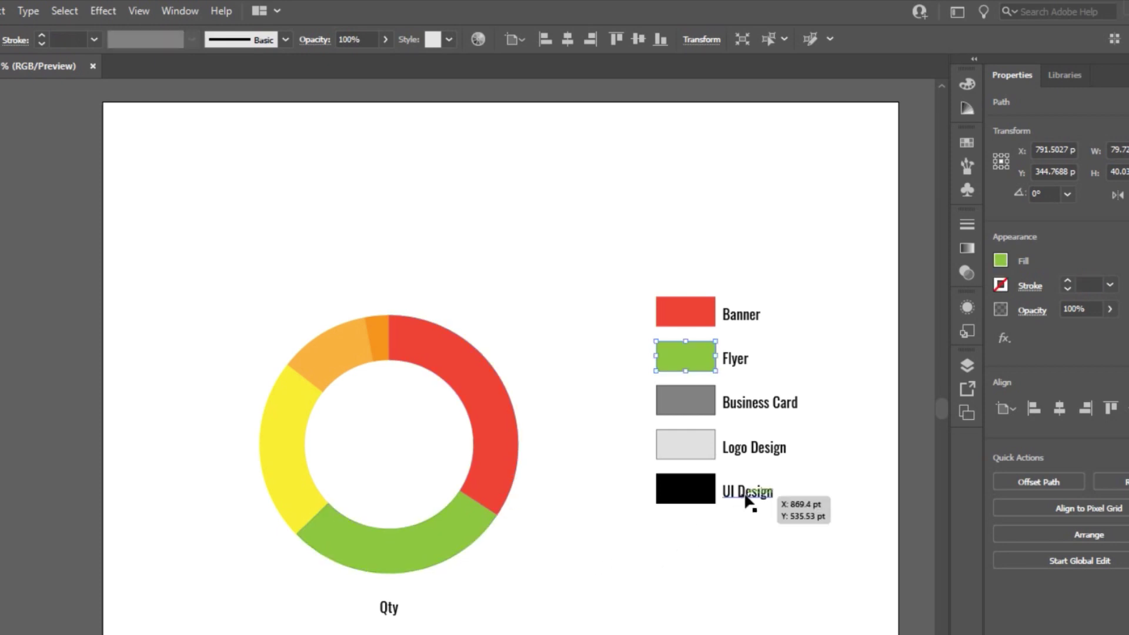
click(709, 410)
key(i)
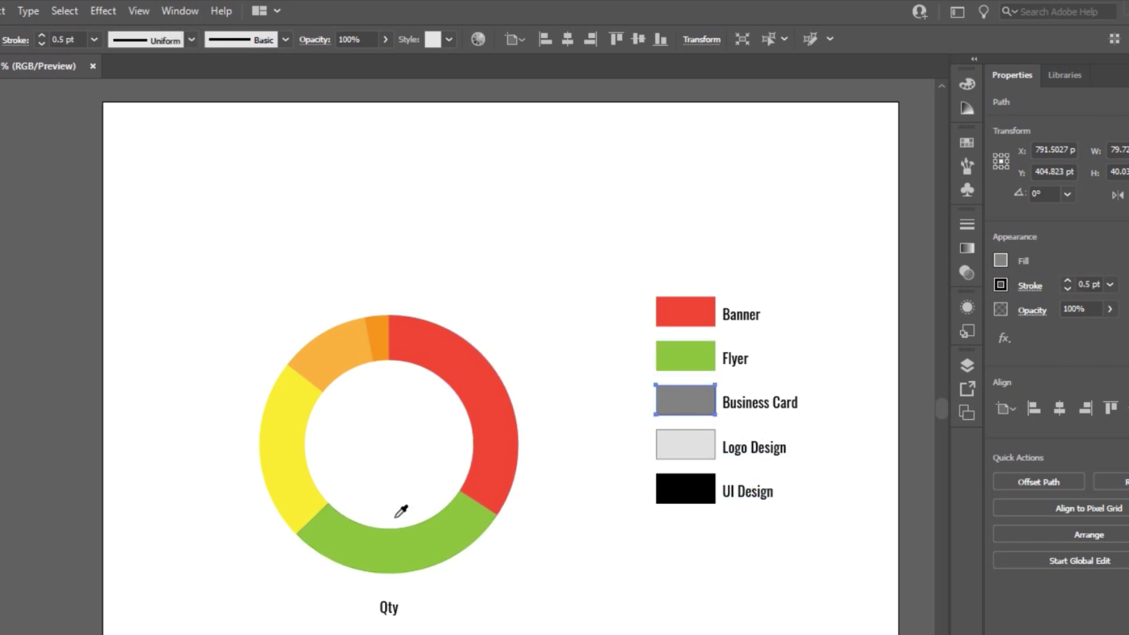
click(310, 484)
key(v)
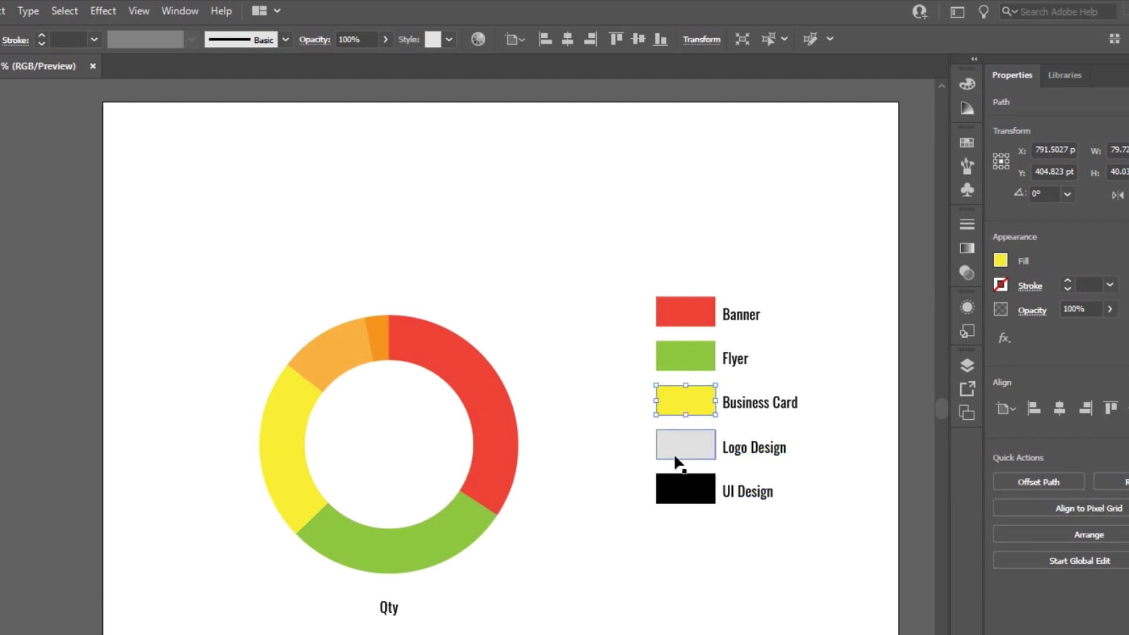
Step: Match the Logo Design legend box to the light orange slice and the UI Design box to the darker orange slice with the Eyedropper
click(671, 452)
key(i)
click(345, 360)
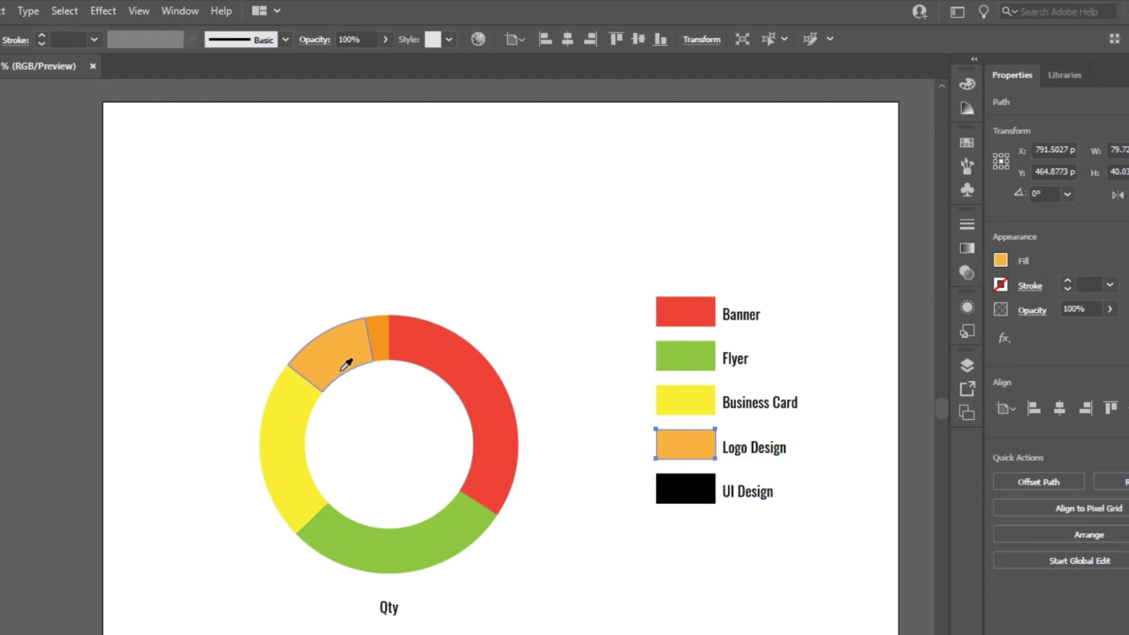
key(v)
click(682, 480)
key(i)
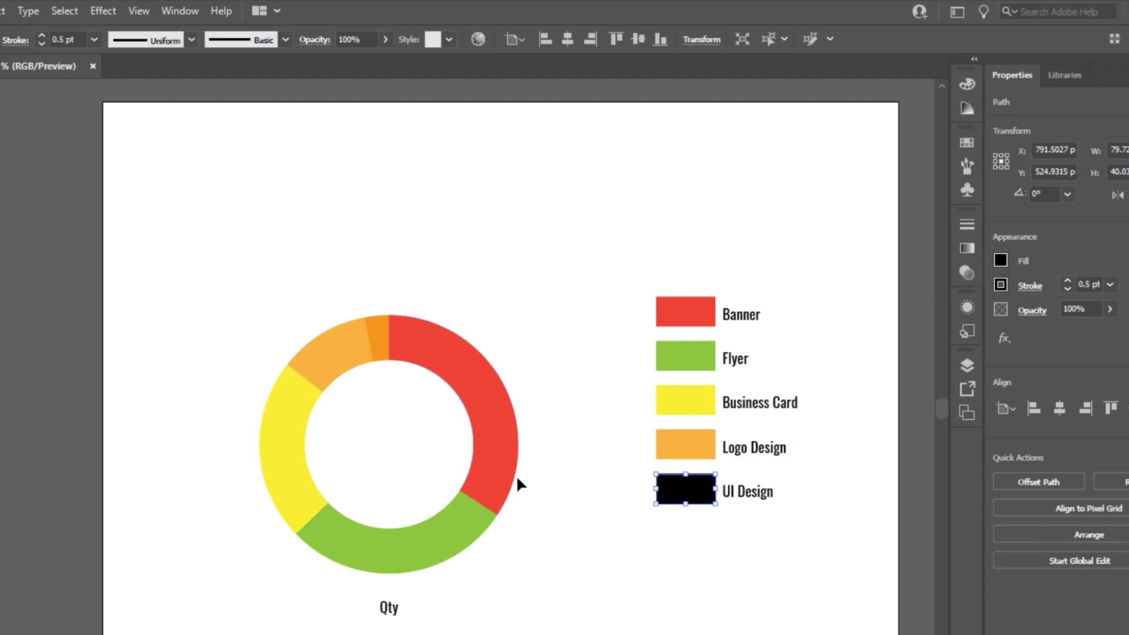
click(378, 347)
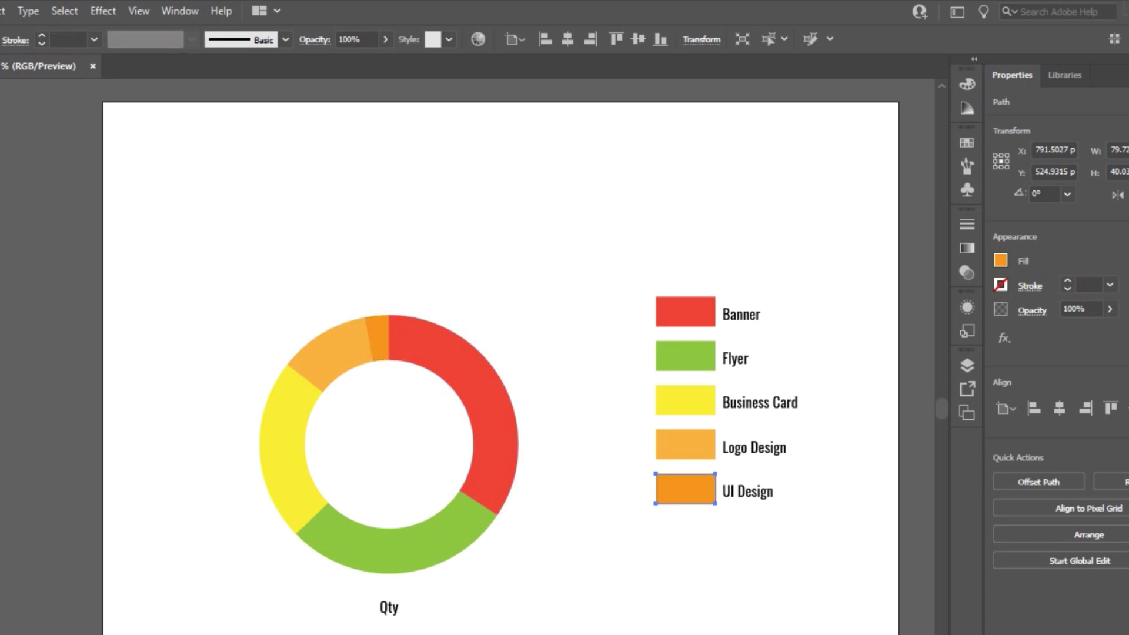
click(376, 169)
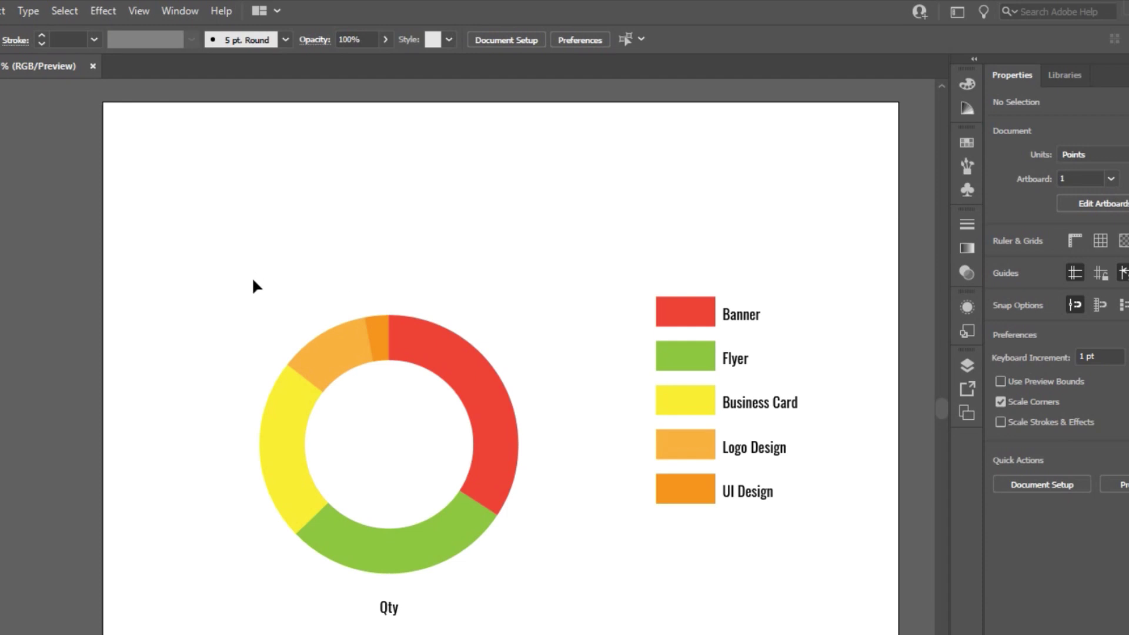
drag(253, 272, 519, 540)
click(94, 10)
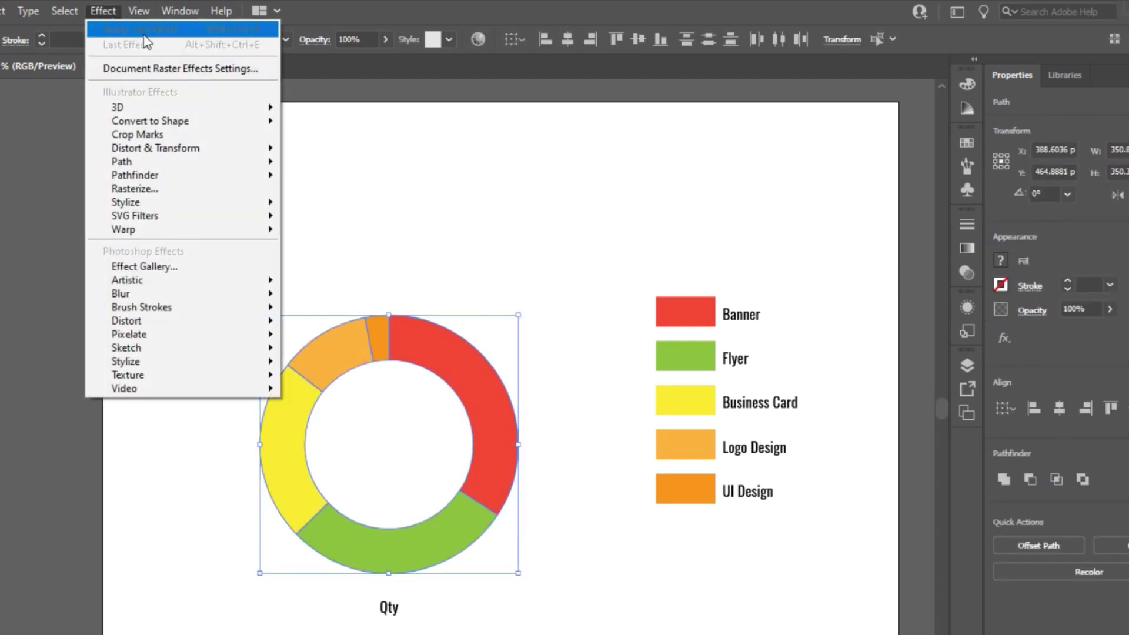
mouse_move(146, 108)
click(333, 110)
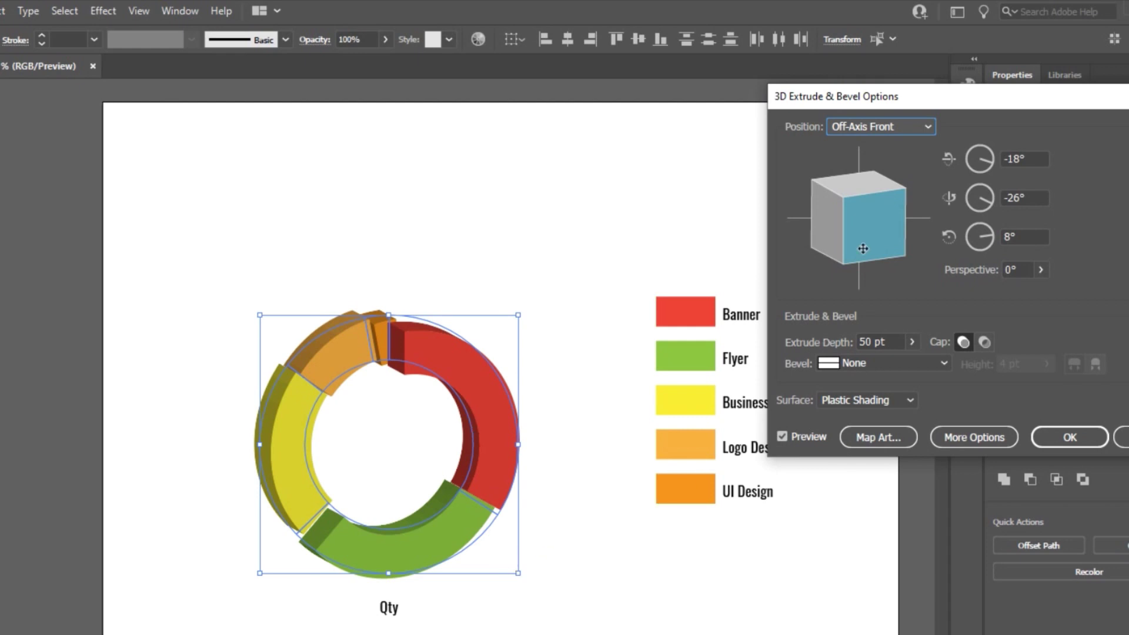
drag(863, 249, 897, 228)
click(1120, 437)
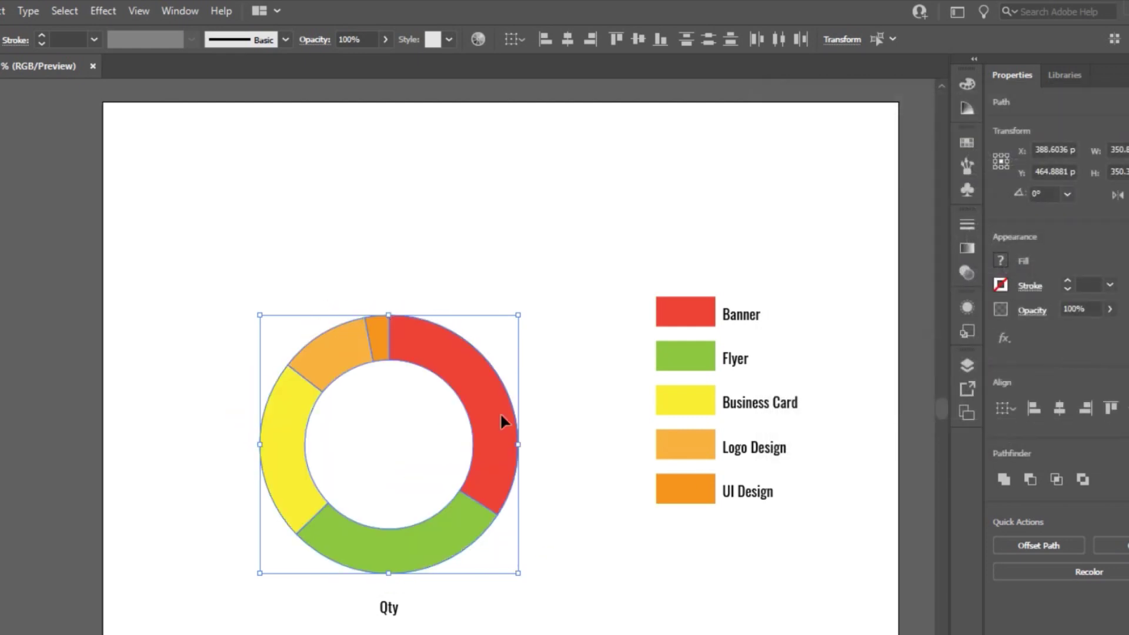
Step: Select all slices of the doughnut ring and group them into one object
drag(247, 290, 592, 586)
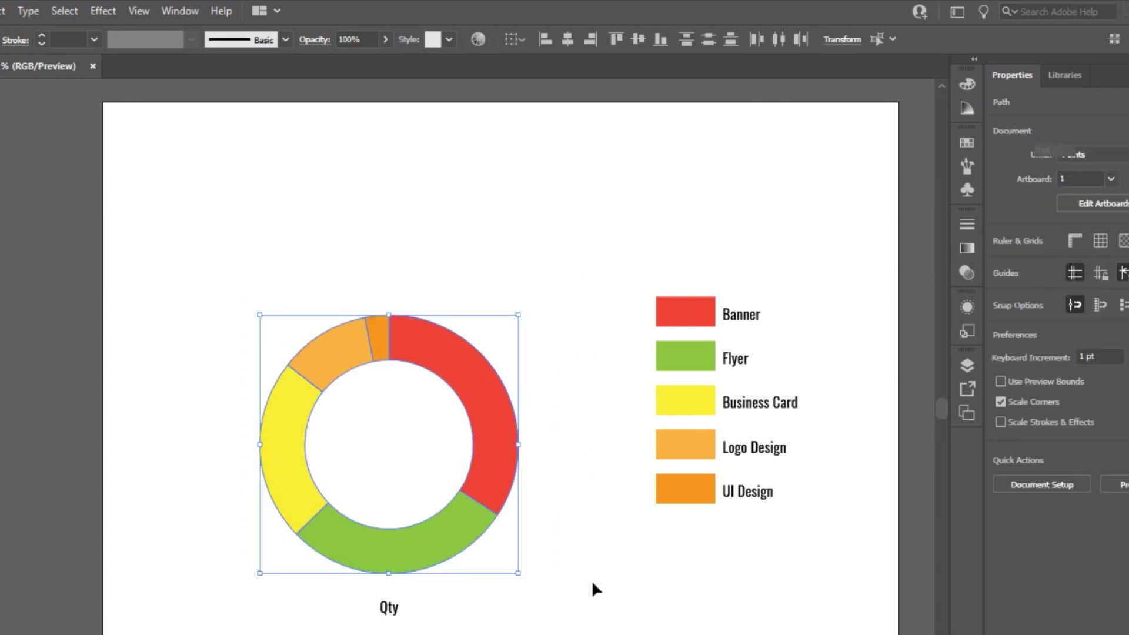
key(v)
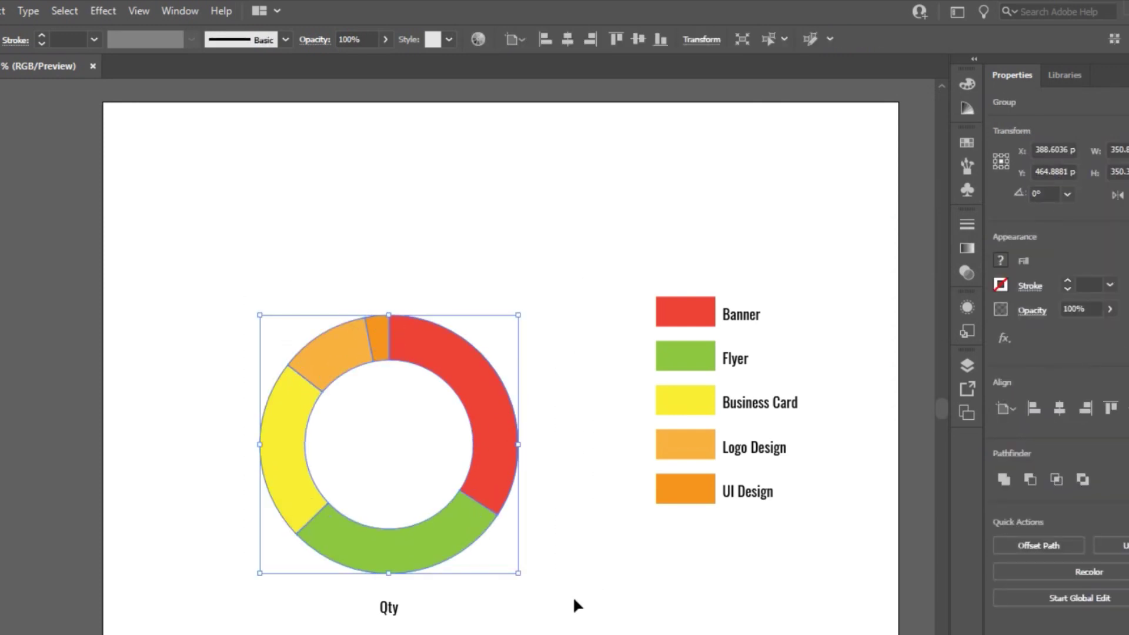
click(569, 488)
click(483, 411)
click(0, 10)
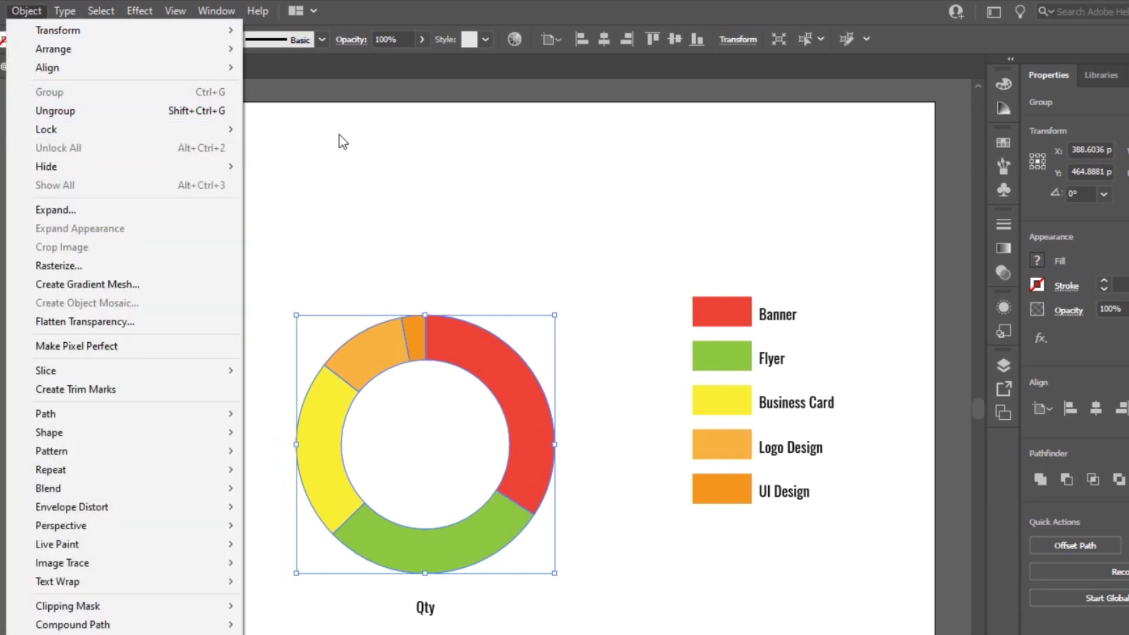
click(437, 282)
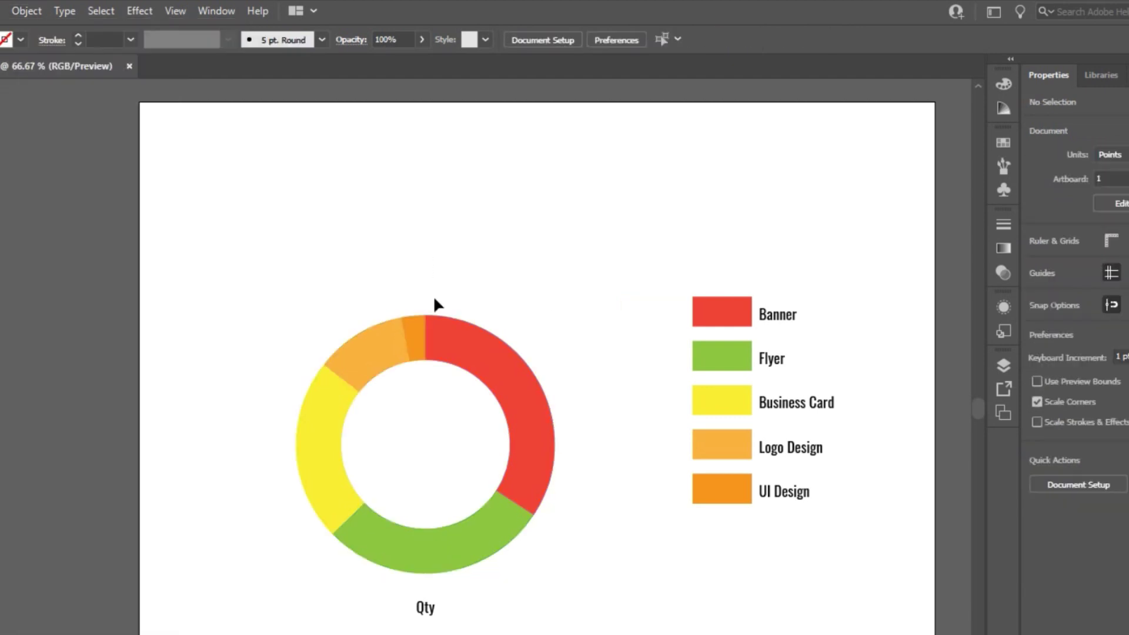
Step: Apply 3D Extrude & Bevel to the grouped ring with a custom rotation of 37°, -29°, 16° and a 50 pt depth
click(422, 325)
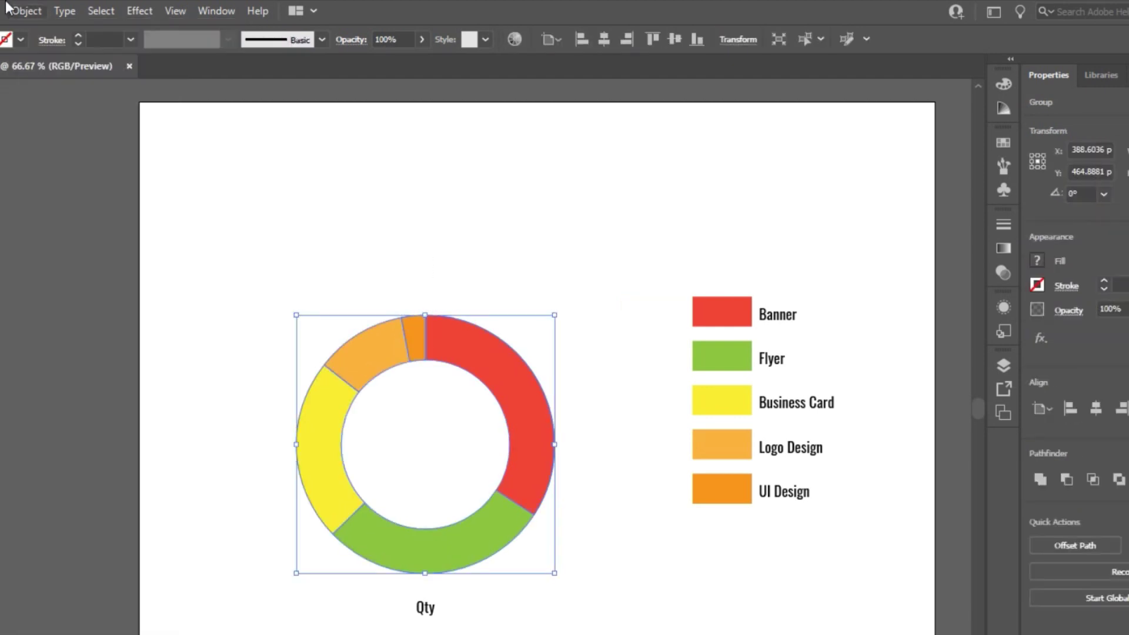
click(139, 13)
mouse_move(244, 109)
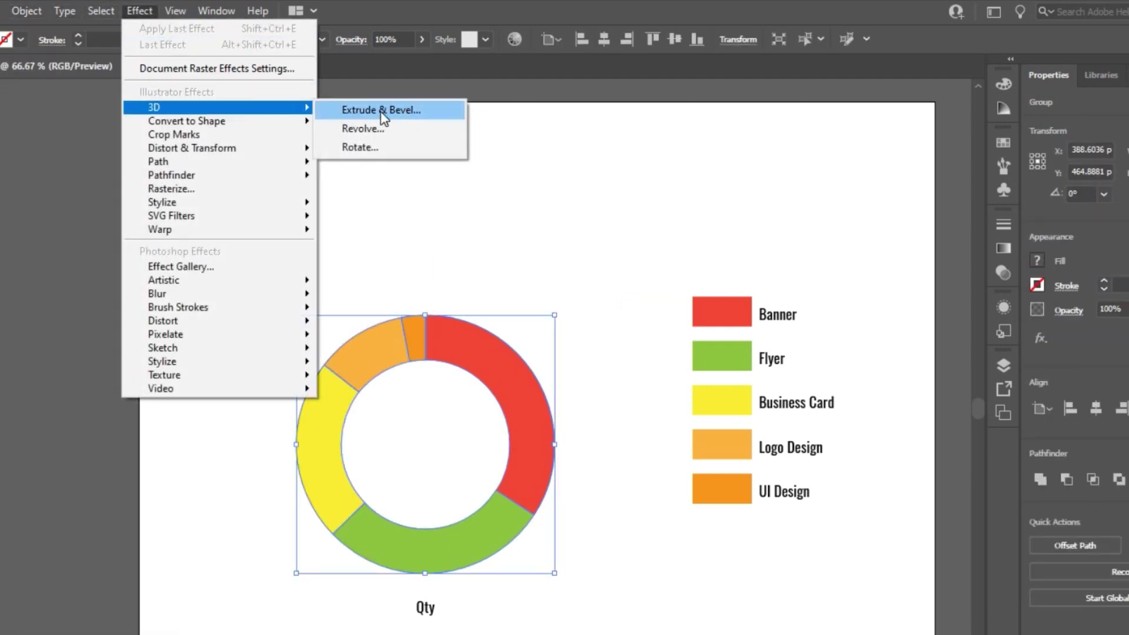
click(384, 110)
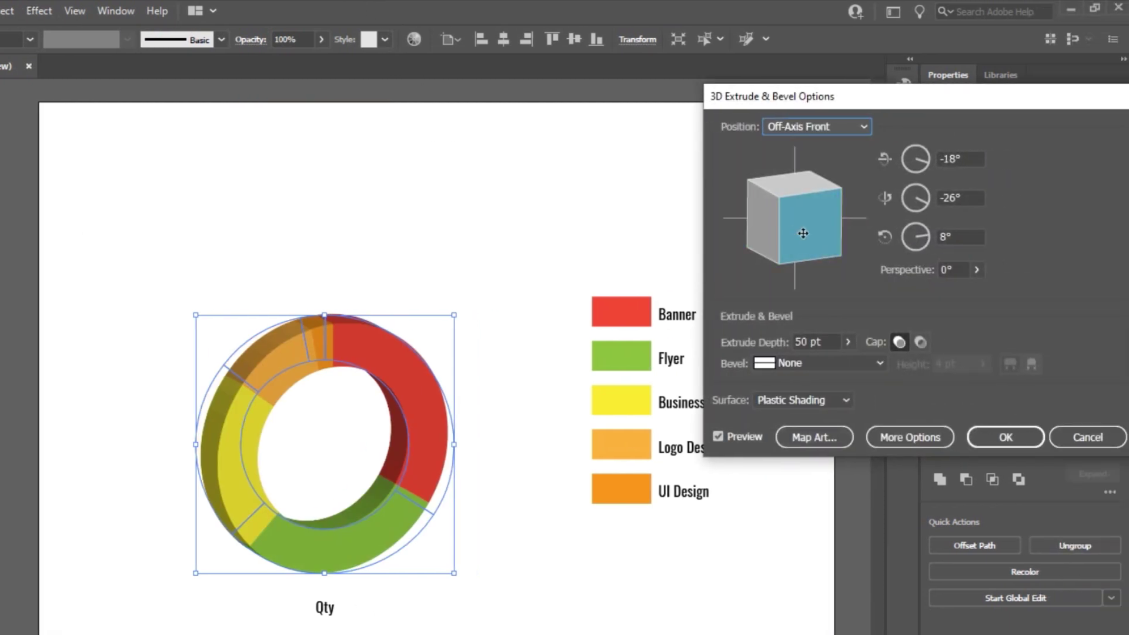
drag(787, 242, 791, 229)
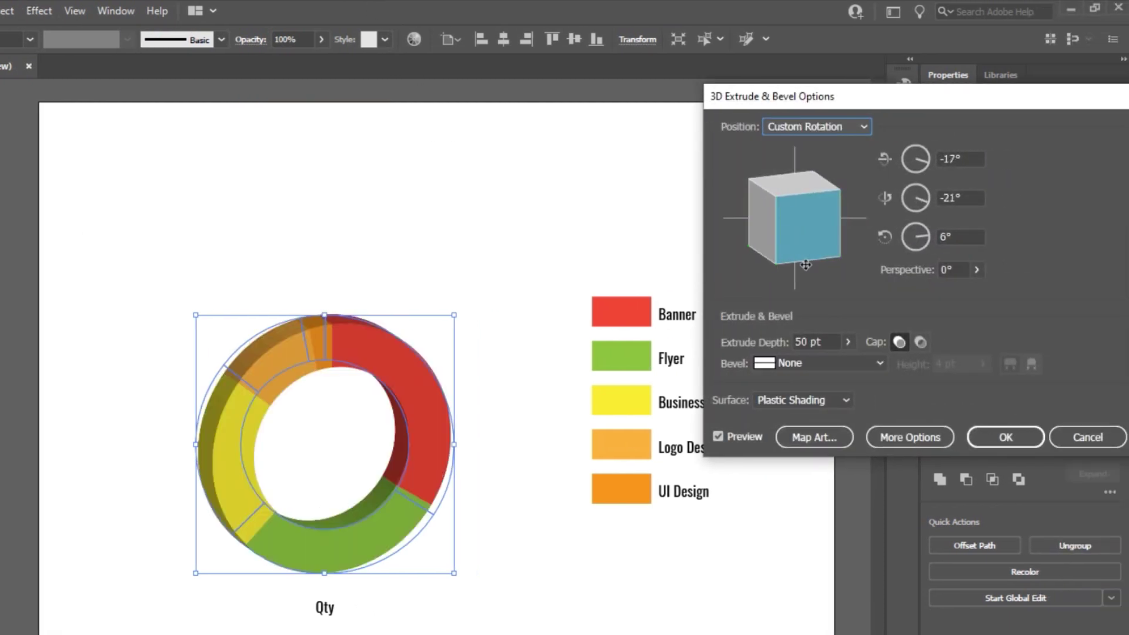
drag(808, 266, 815, 242)
drag(817, 233, 813, 216)
drag(782, 254, 797, 250)
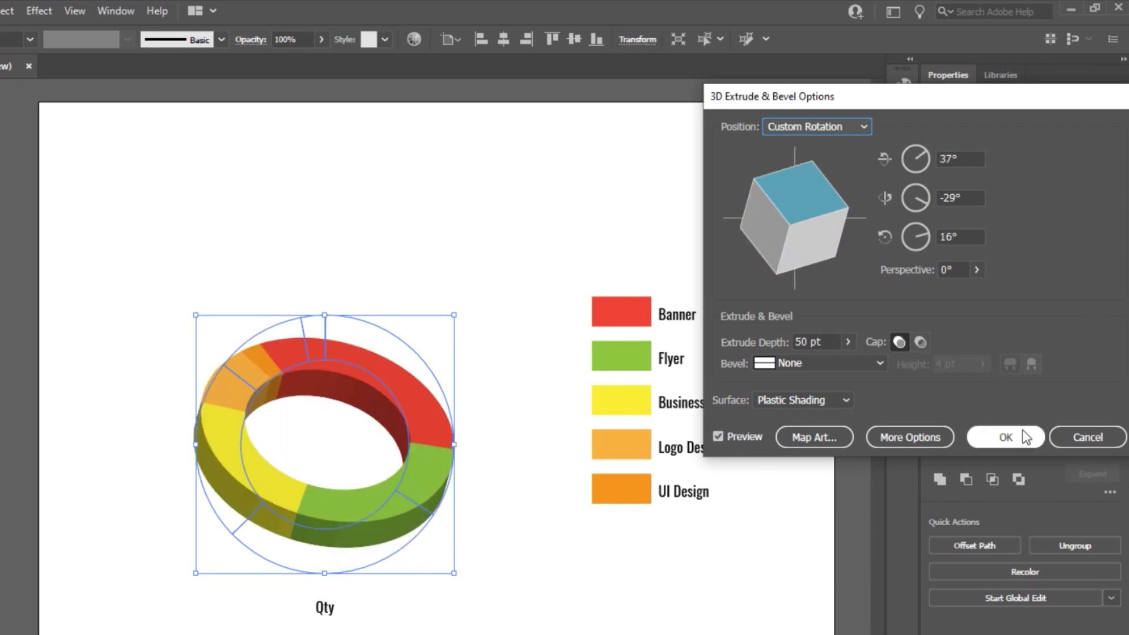
click(1006, 437)
click(462, 379)
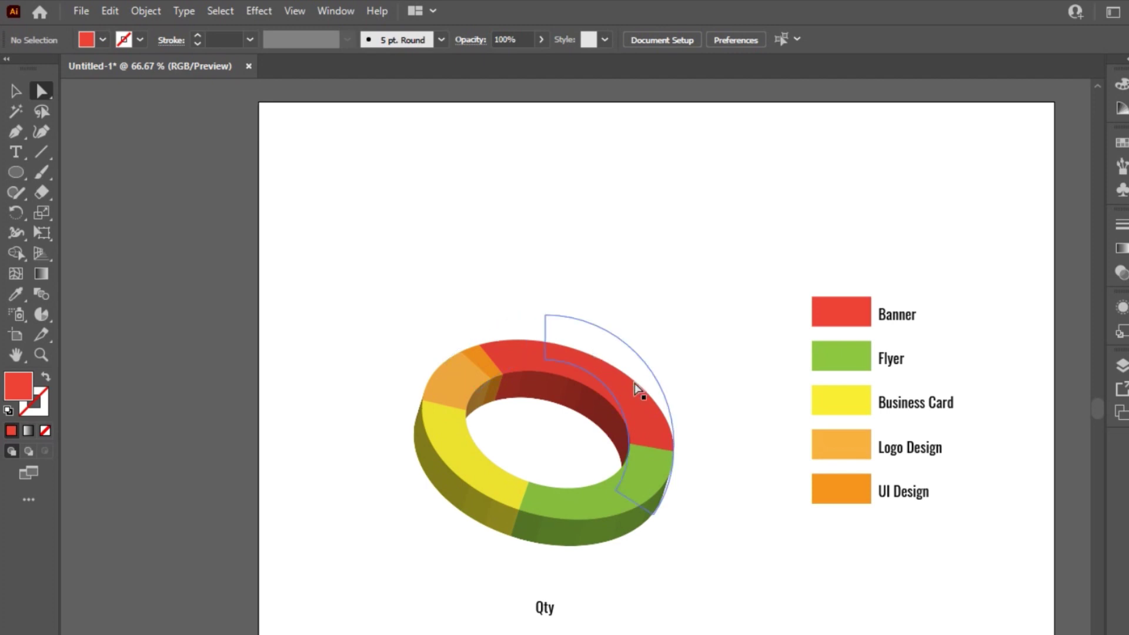
Step: Try pulling the red slice outward from the 3D ring with the Direct Selection tool, and undo the move
drag(612, 391, 668, 370)
click(789, 610)
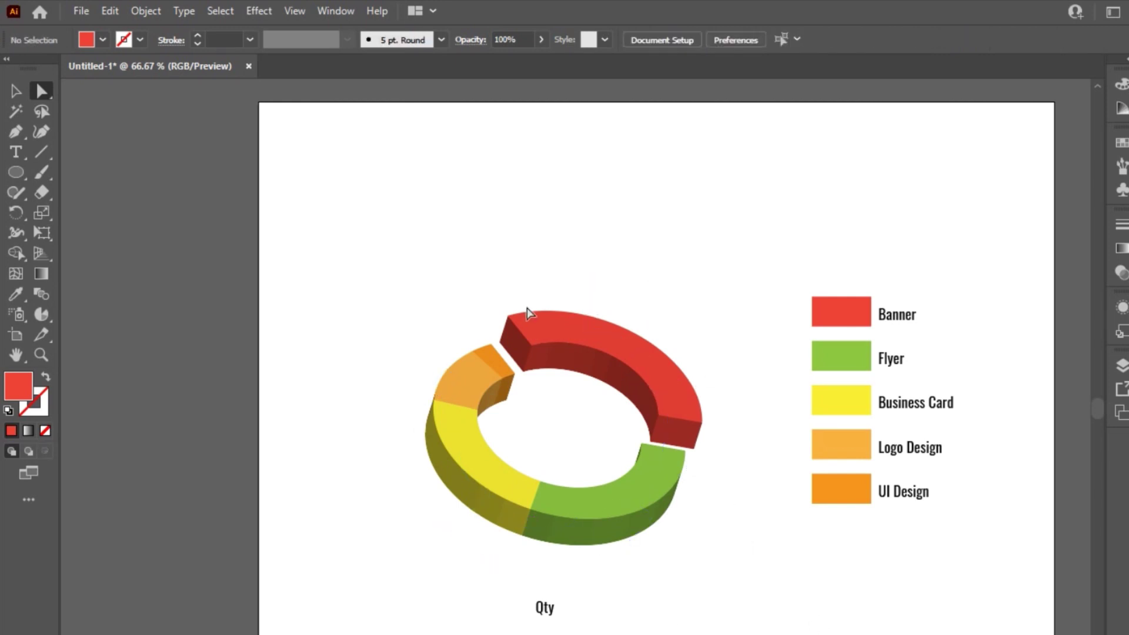
key(ctrl+z)
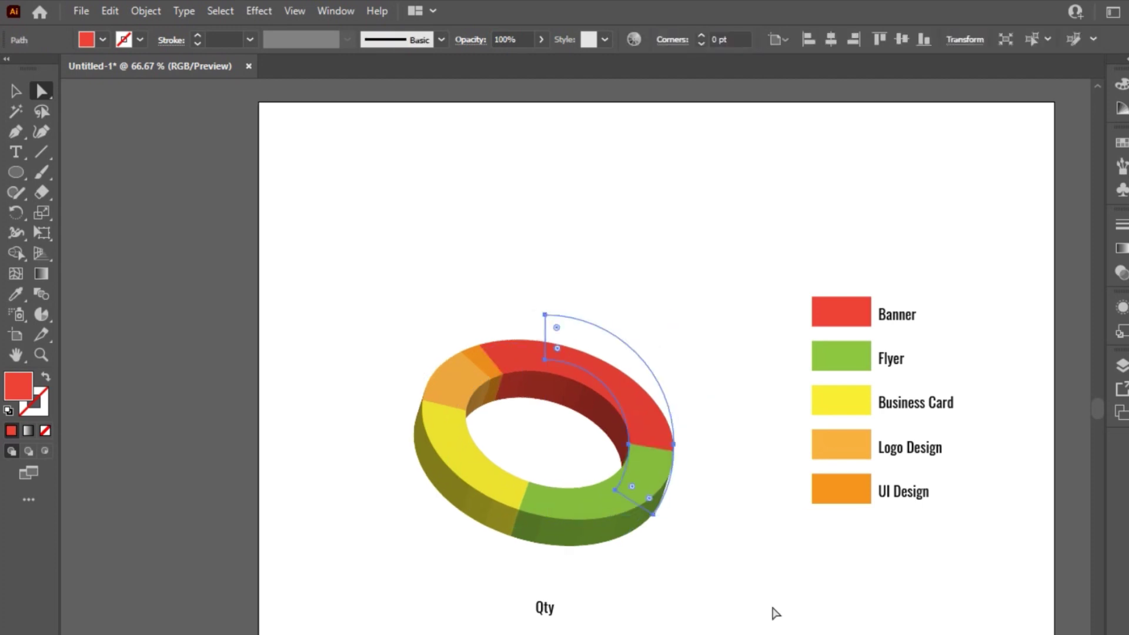
click(765, 597)
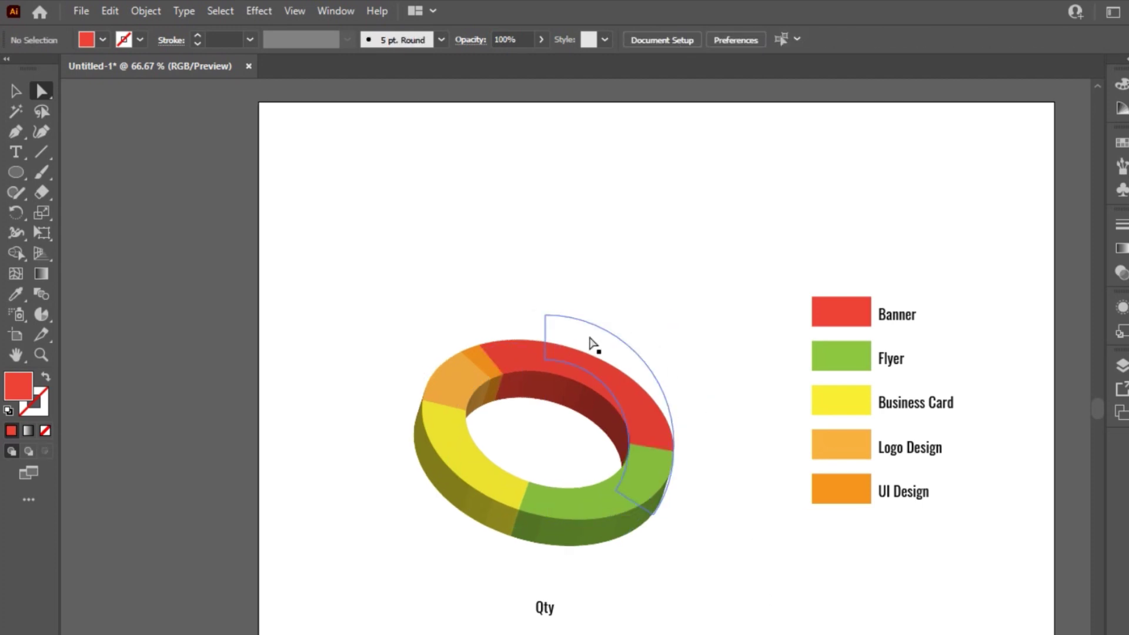
Step: Switch to Outline view to examine the ring's underlying flat paths, and select the whole doughnut group
key(ctrl+y)
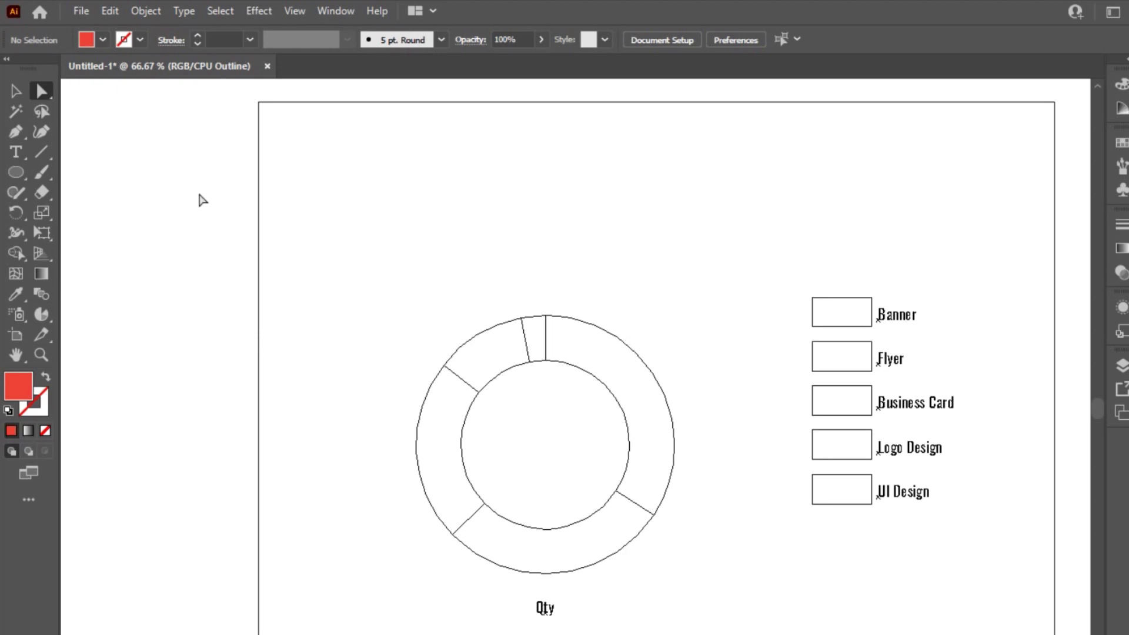
click(16, 92)
click(634, 358)
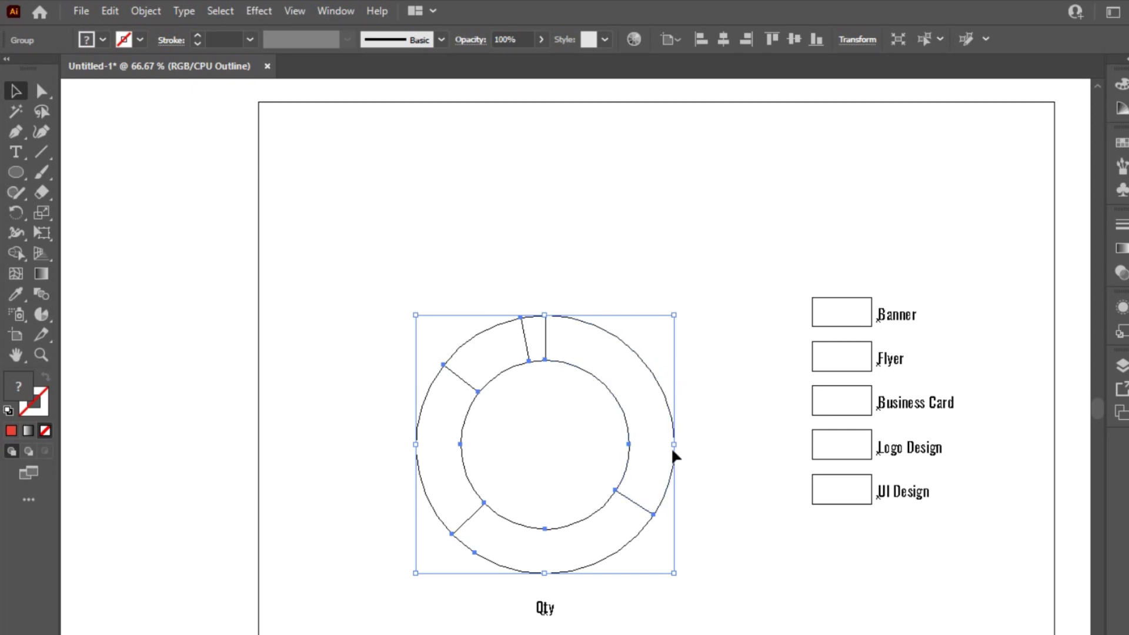
Step: Isolate the doughnut group and move its large red slice outward, up and to the right, away from the ring
double_click(662, 387)
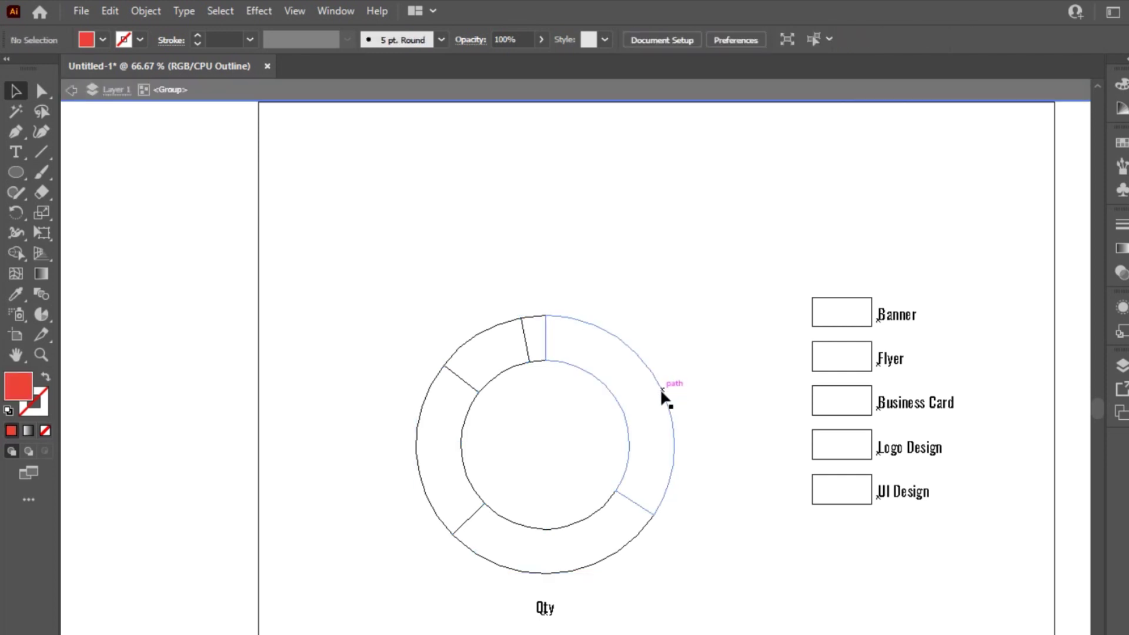
drag(663, 397, 690, 379)
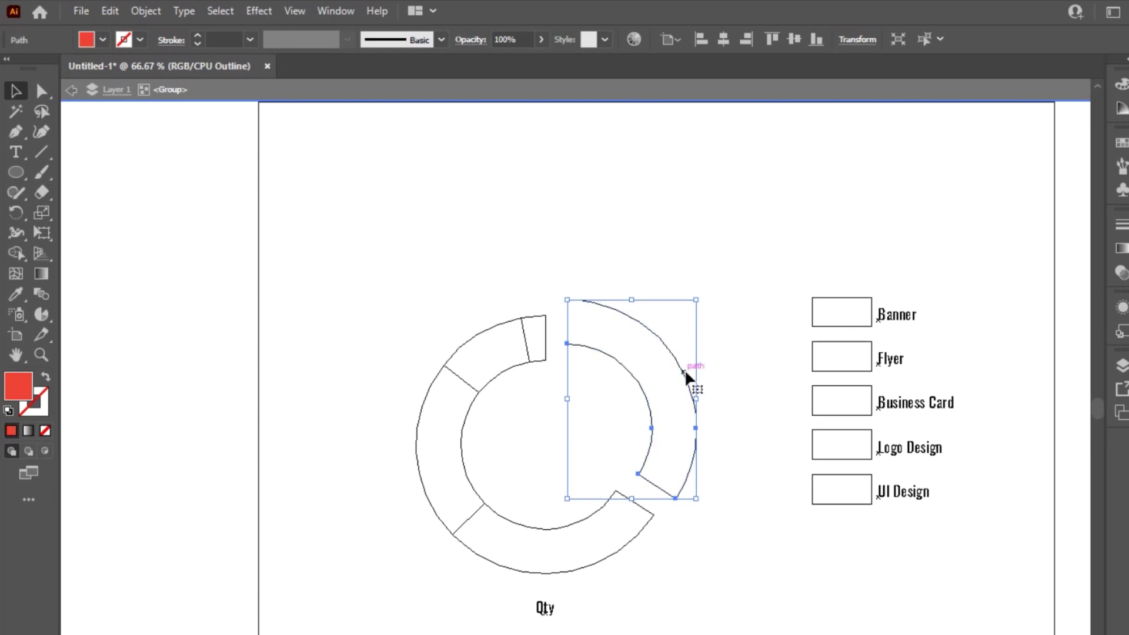
drag(687, 373, 685, 371)
Step: Nudge the separated red slice slightly further up and to the right to fine-tune its gap from the ring
key(Up)
key(Up)
key(Up)
key(Up)
key(Up)
key(Up)
key(Up)
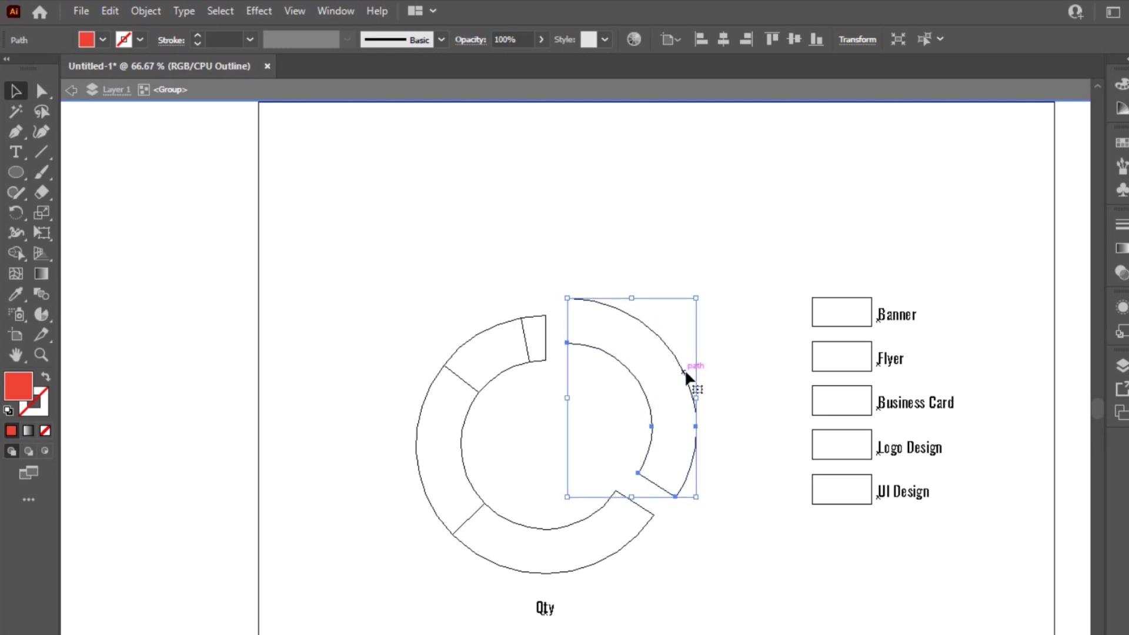
key(Right)
key(Right)
key(Right)
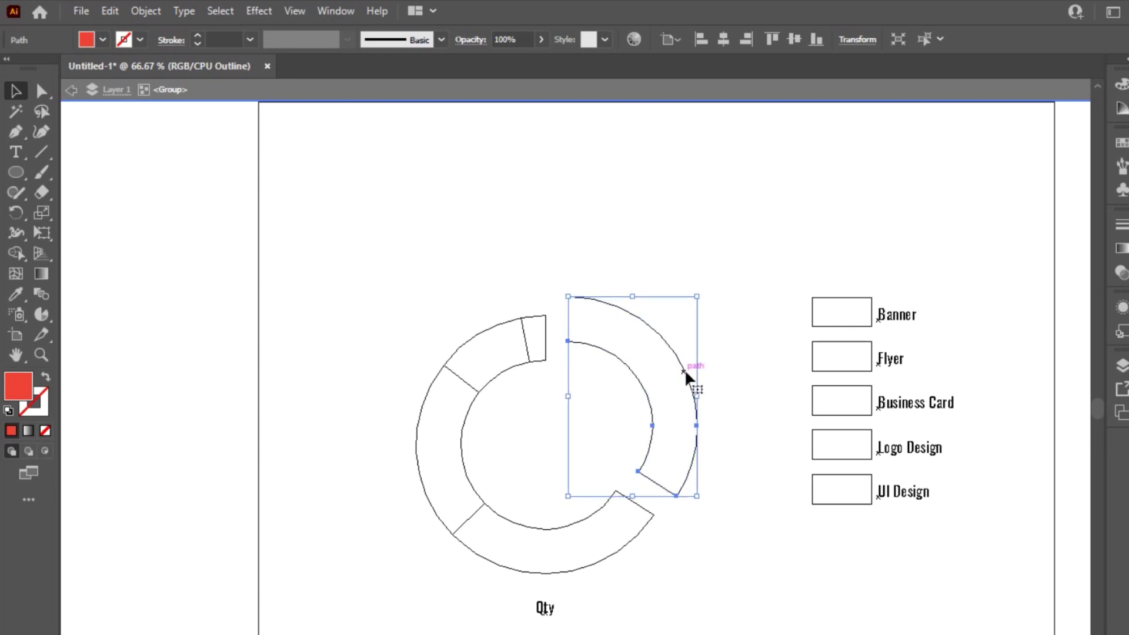
Step: Exit the group's isolation mode and switch from Outline back to Preview view
double_click(700, 226)
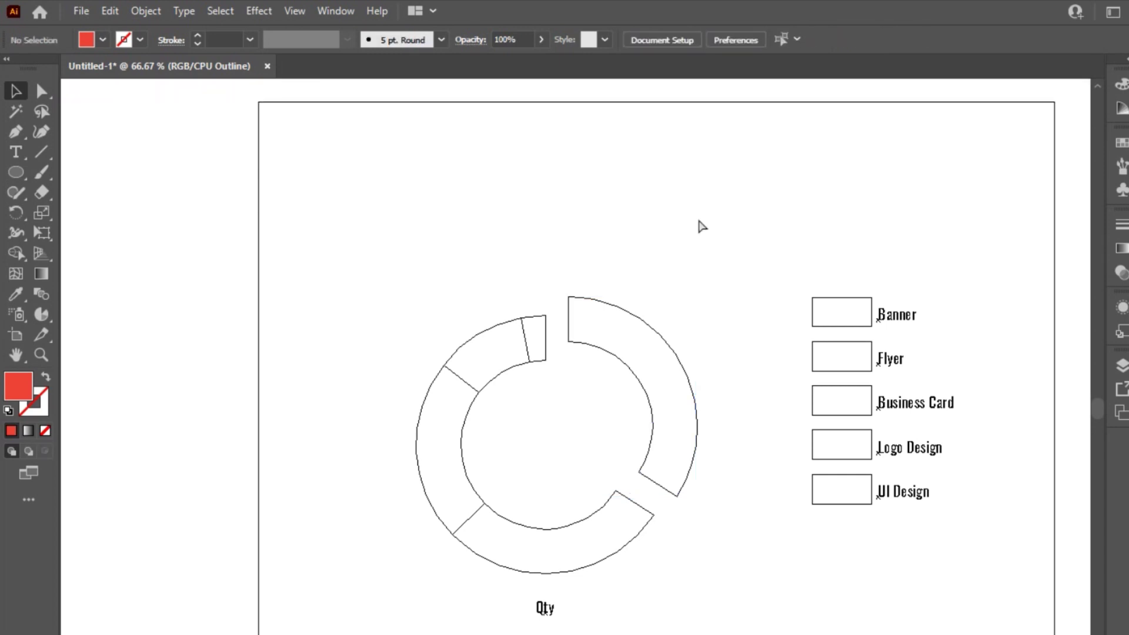
key(ctrl+y)
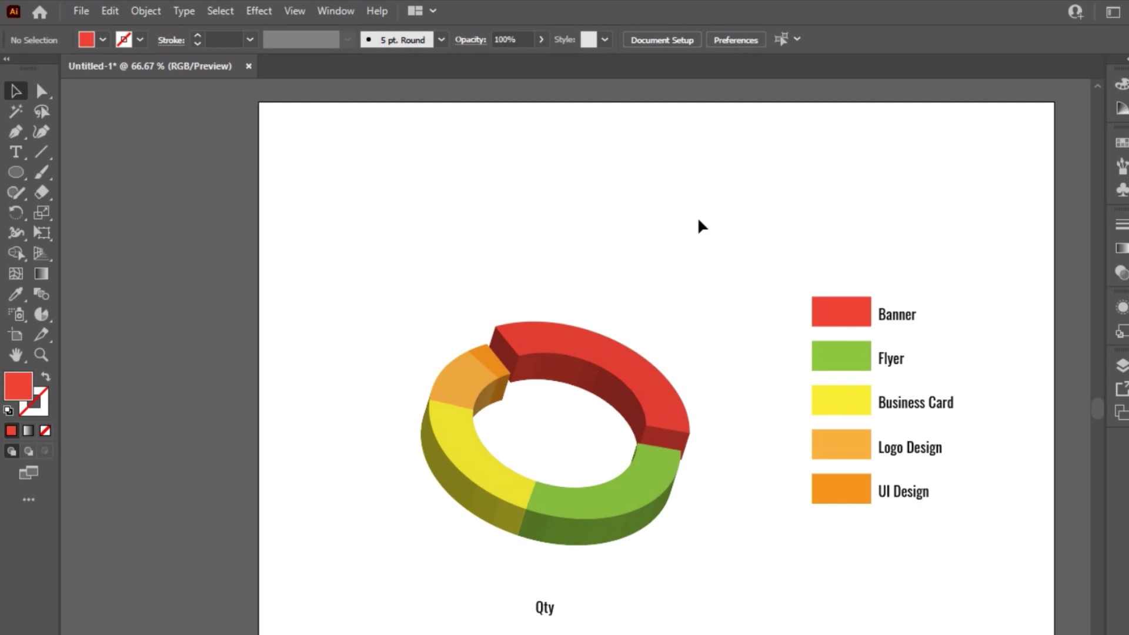